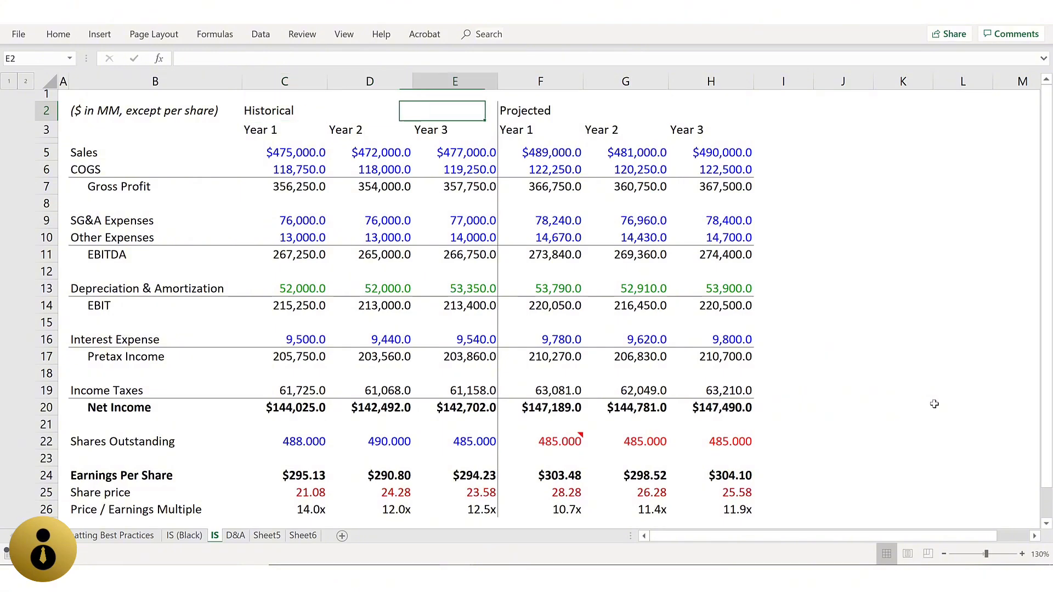
Step: Merge and center the Projected heading across F2:H2, using the IS (Black) sheet's header layout as reference
key(shift+Right)
key(shift+Right)
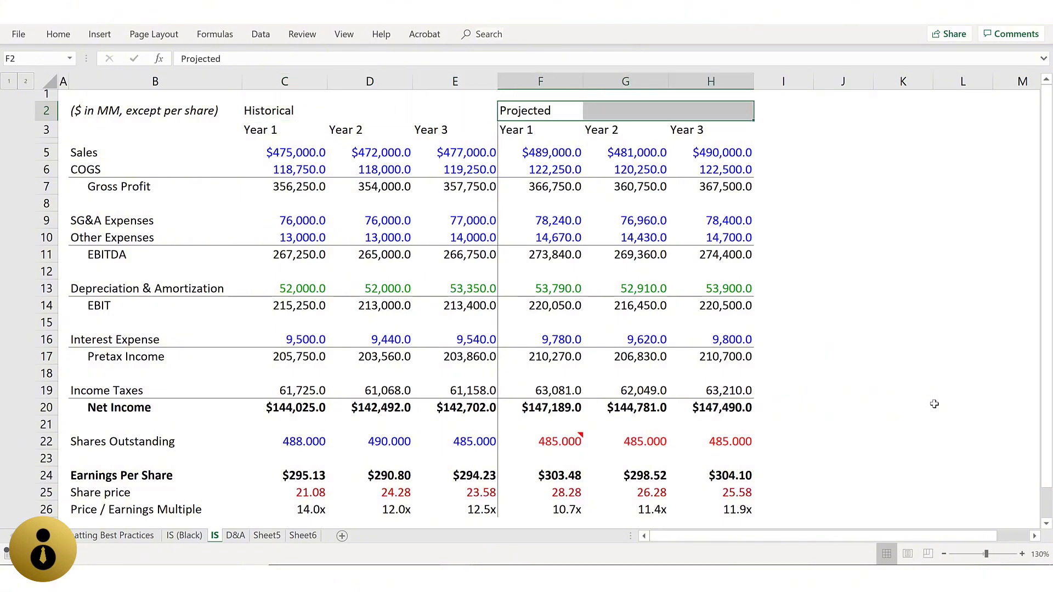
key(ctrl+Page_Up)
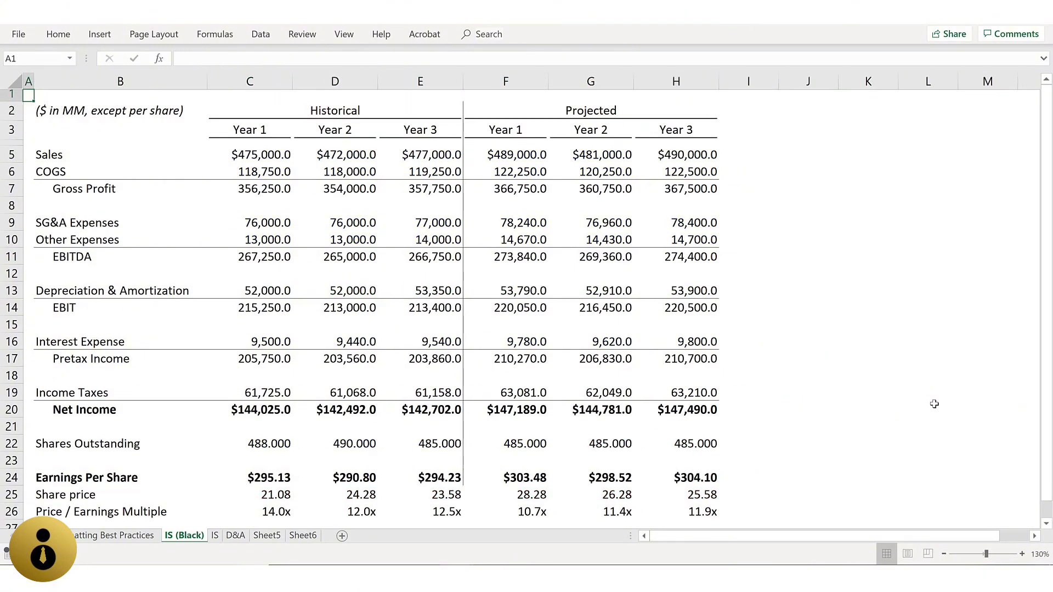
key(ctrl+Page_Down)
click(59, 35)
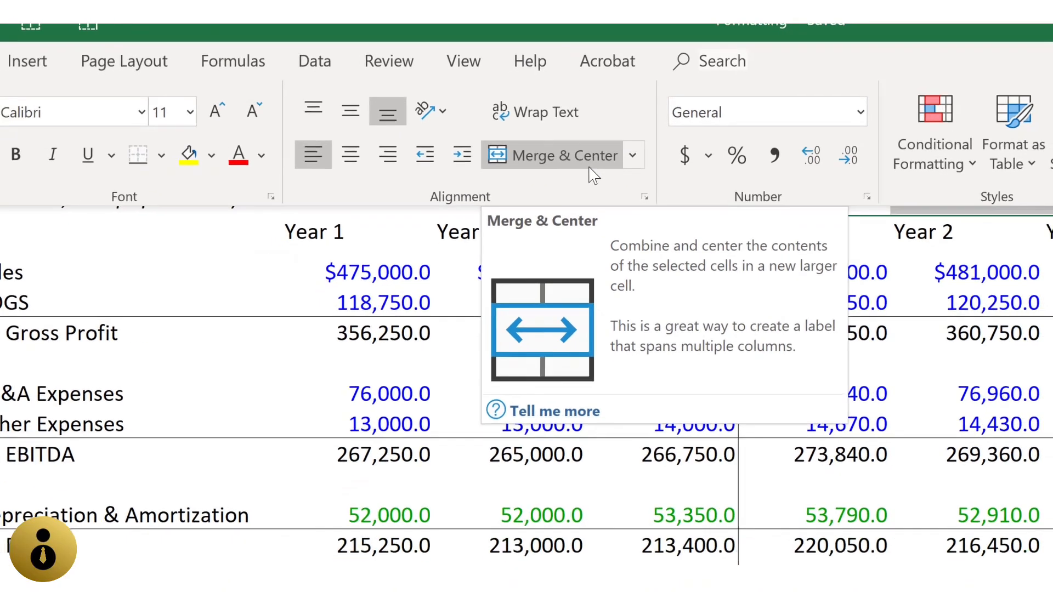
click(587, 182)
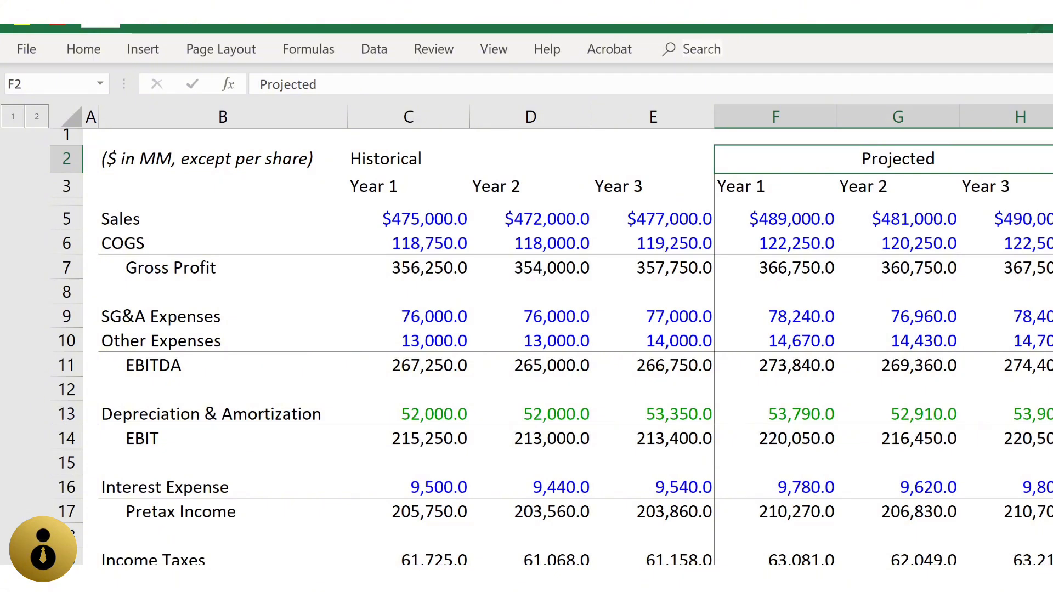
Step: Try selecting only column H beneath the merged Projected heading, from cell H8 and from the column header
click(1028, 282)
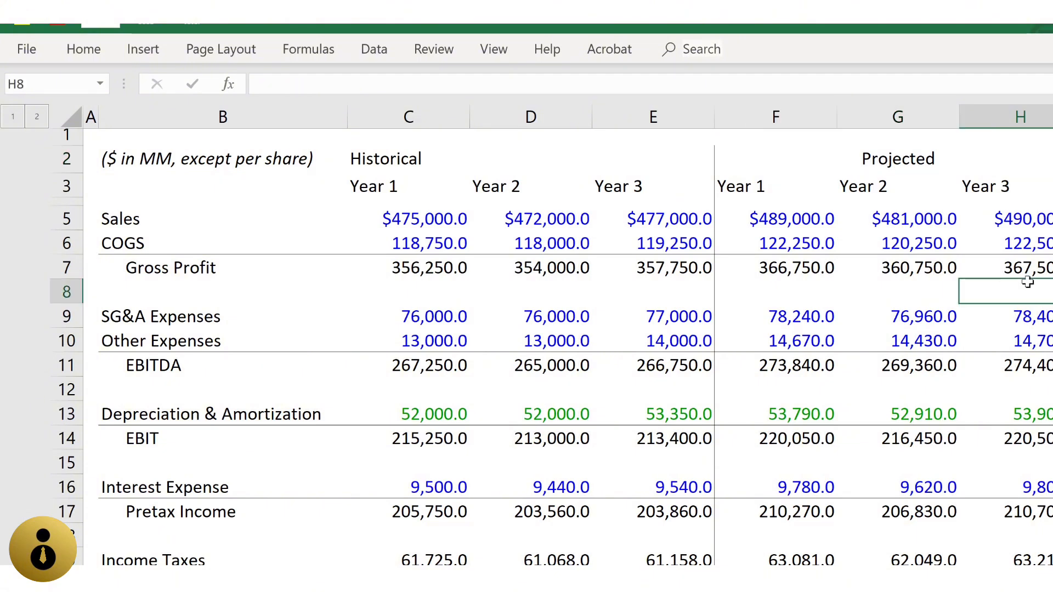
key(ctrl+space)
key(ctrl+space)
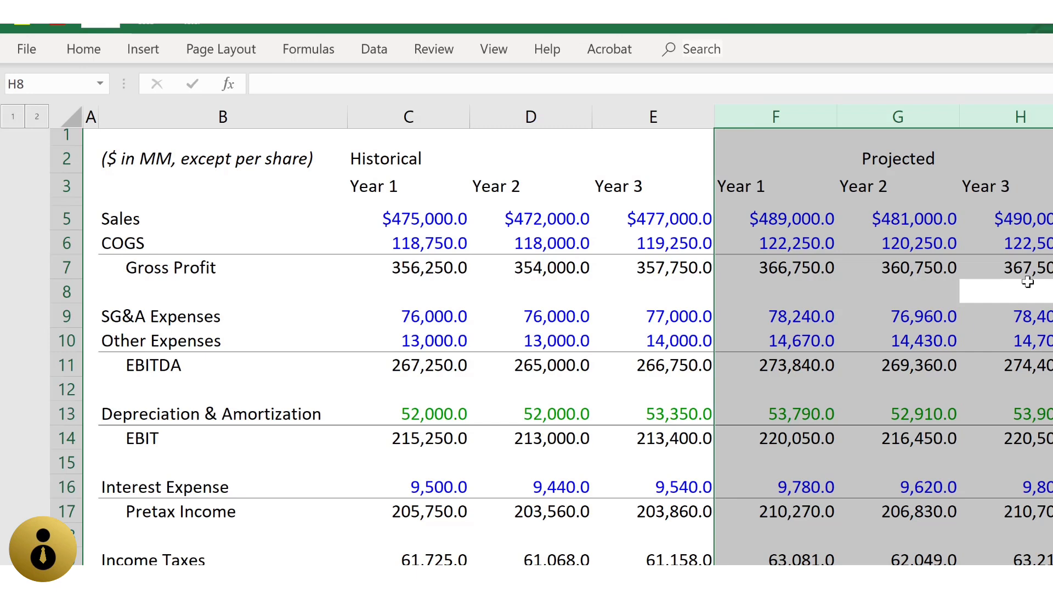
click(1041, 126)
right_click(1041, 125)
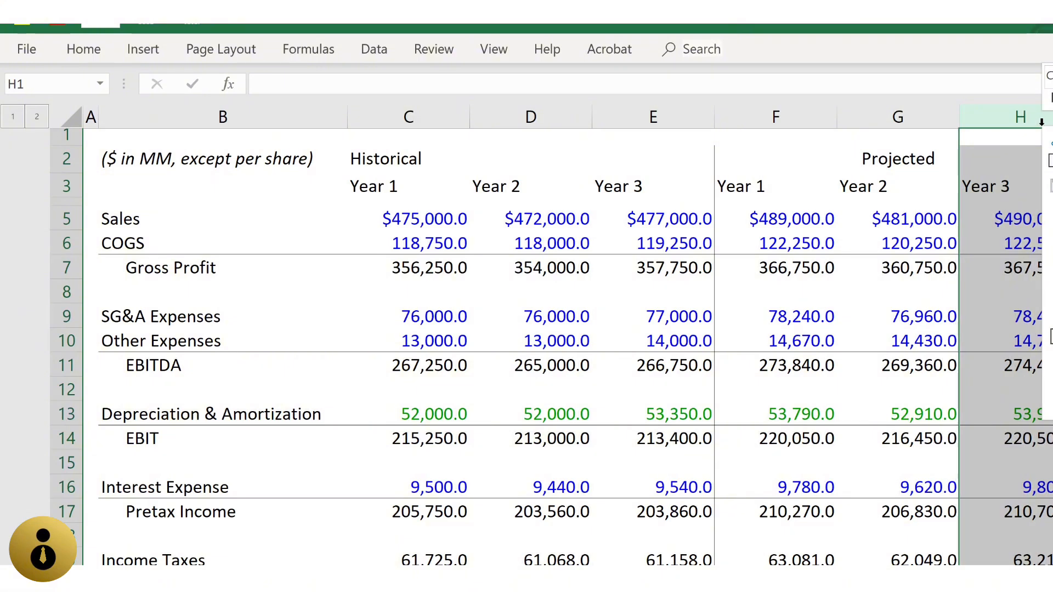
key(Down)
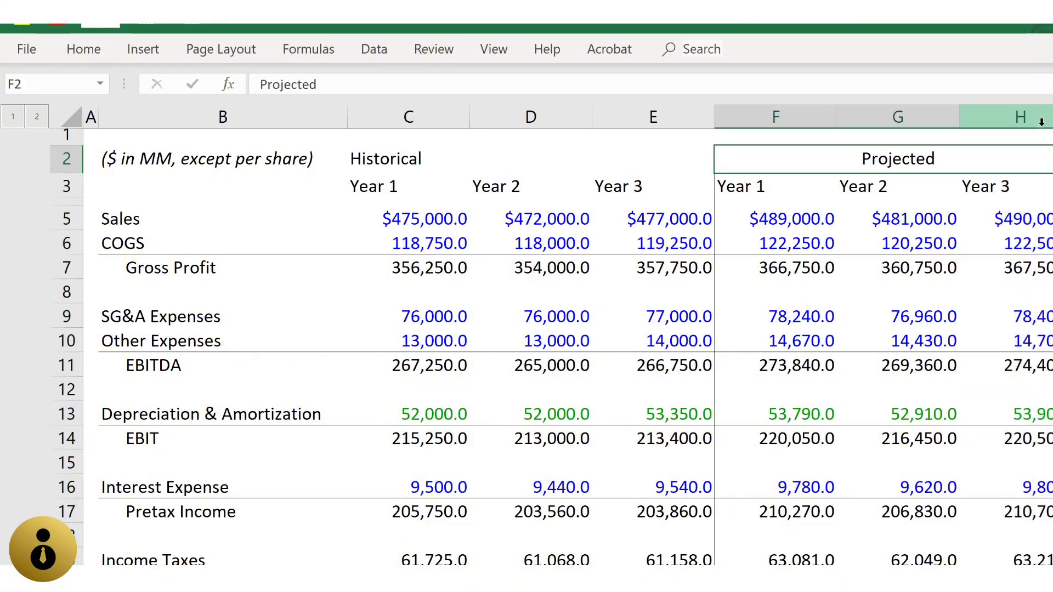
Step: Unmerge the Projected heading cells F2:H2
key(alt+h)
key(m)
key(c)
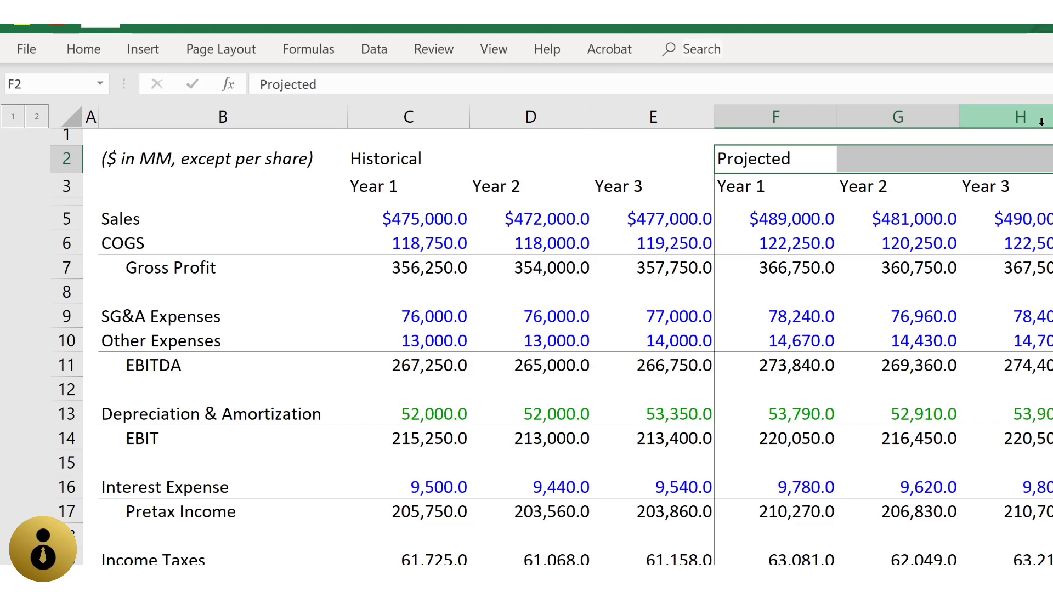
Step: Set the horizontal alignment of the Projected heading in F2:H2 to Center Across Selection
key(ctrl+1)
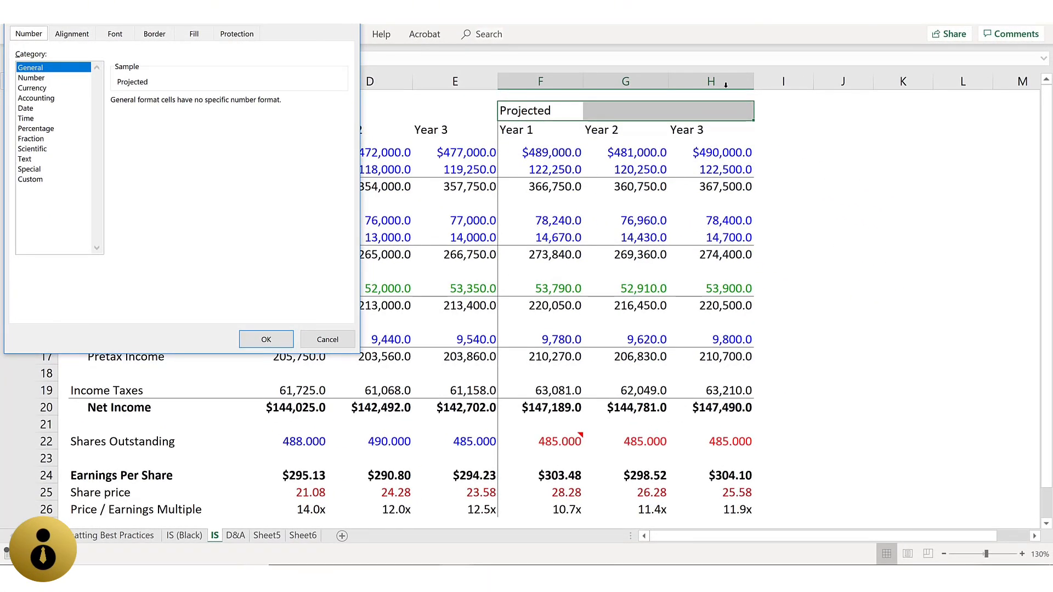
key(ctrl+Tab)
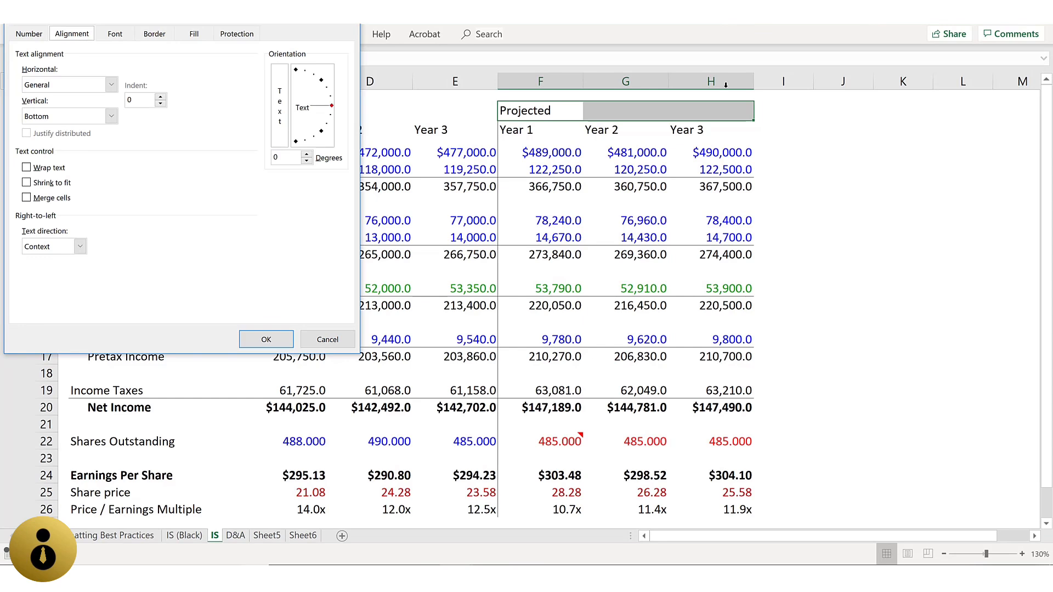
key(Tab)
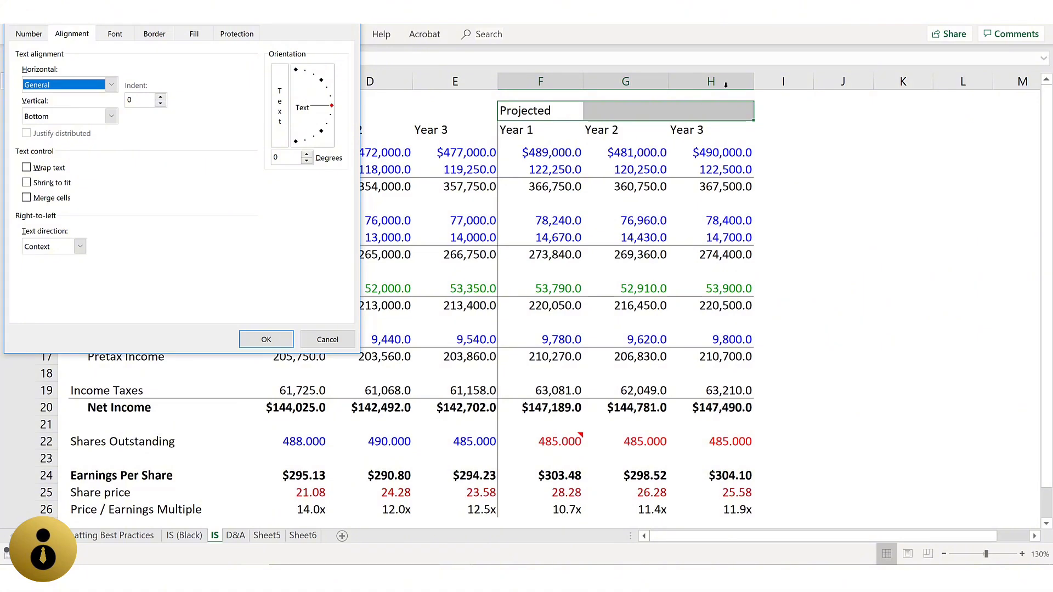
key(alt+Down)
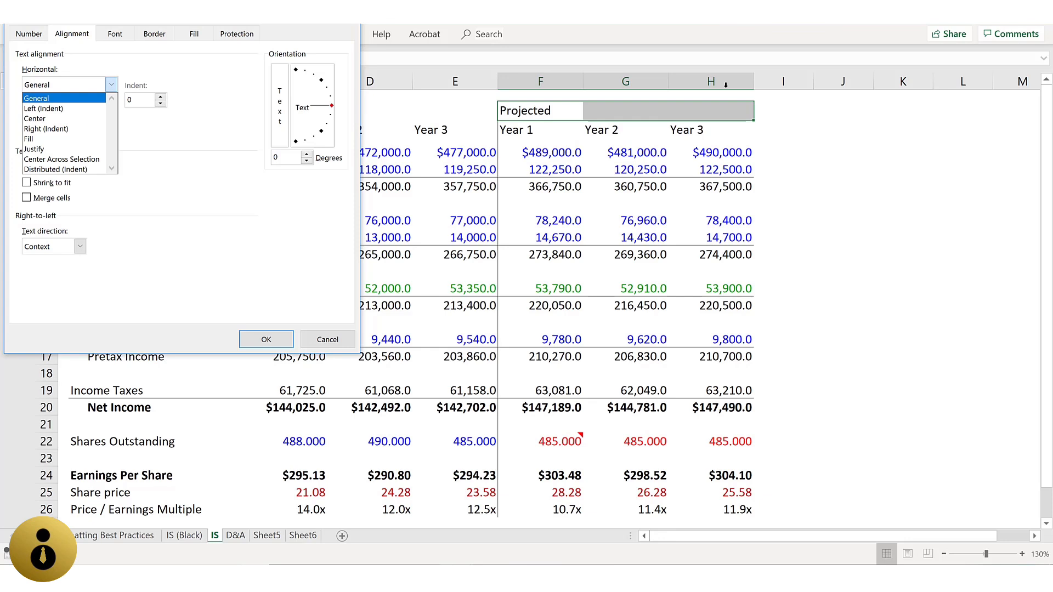
key(Down)
key(Down)
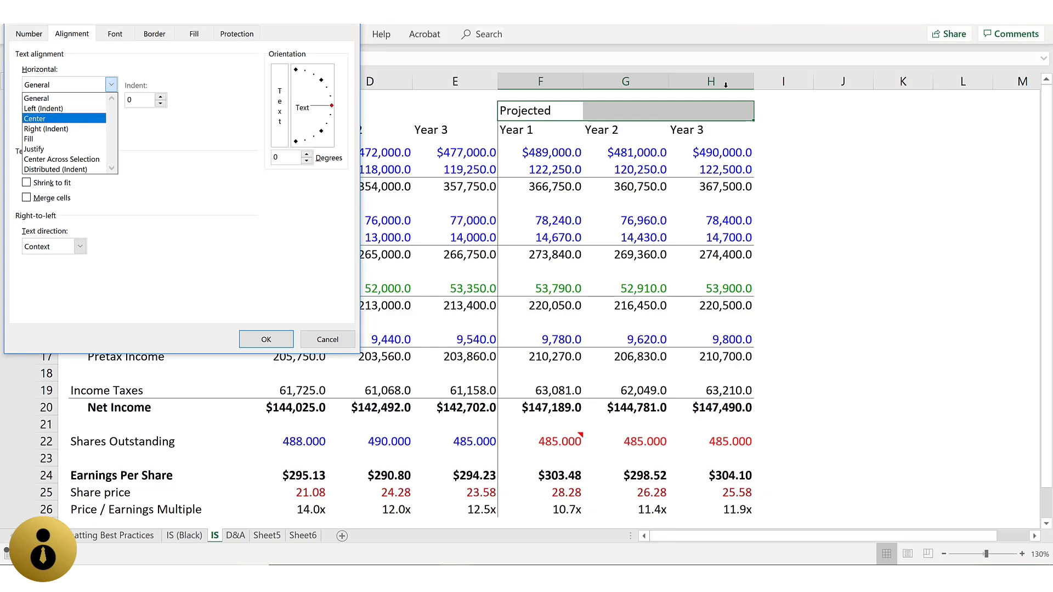
key(Down)
key(Down)
key(Down)
key(Up)
key(Up)
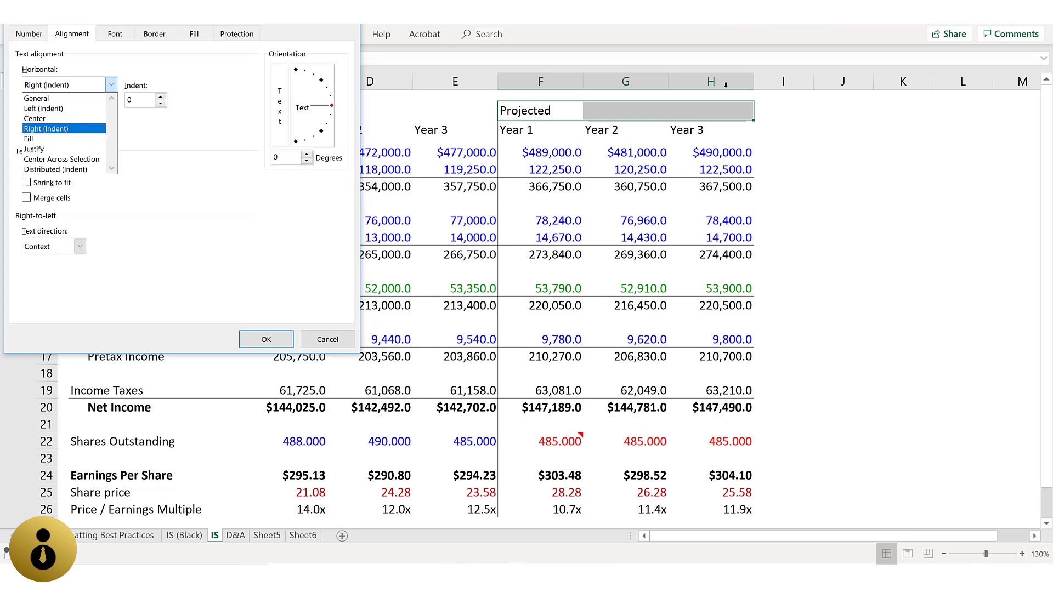
key(Up)
key(Up)
key(Up)
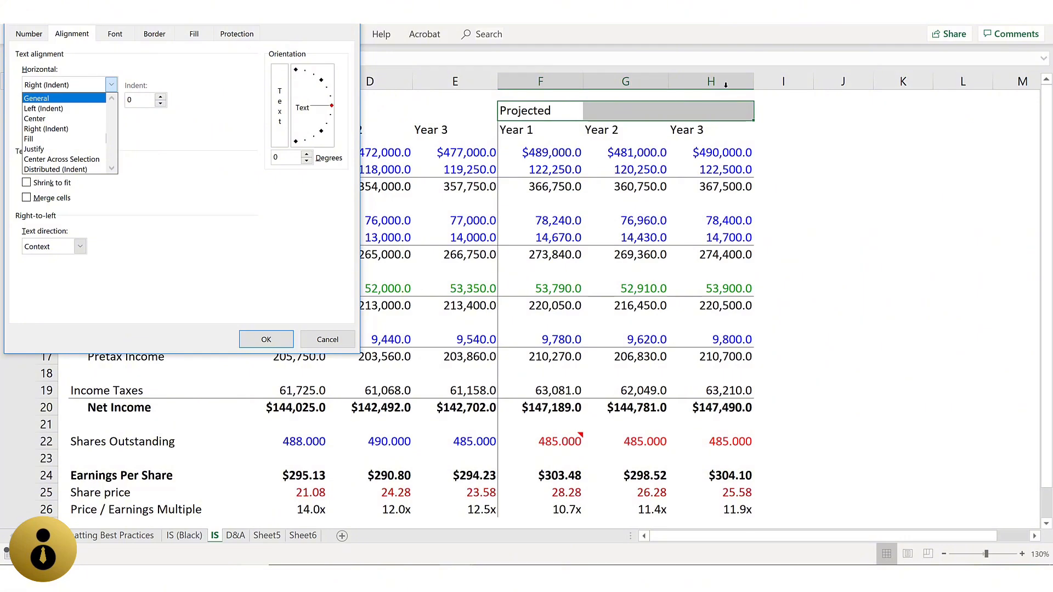
key(Down)
key(Down)
key(Down)
key(Down)
key(Down)
key(Down)
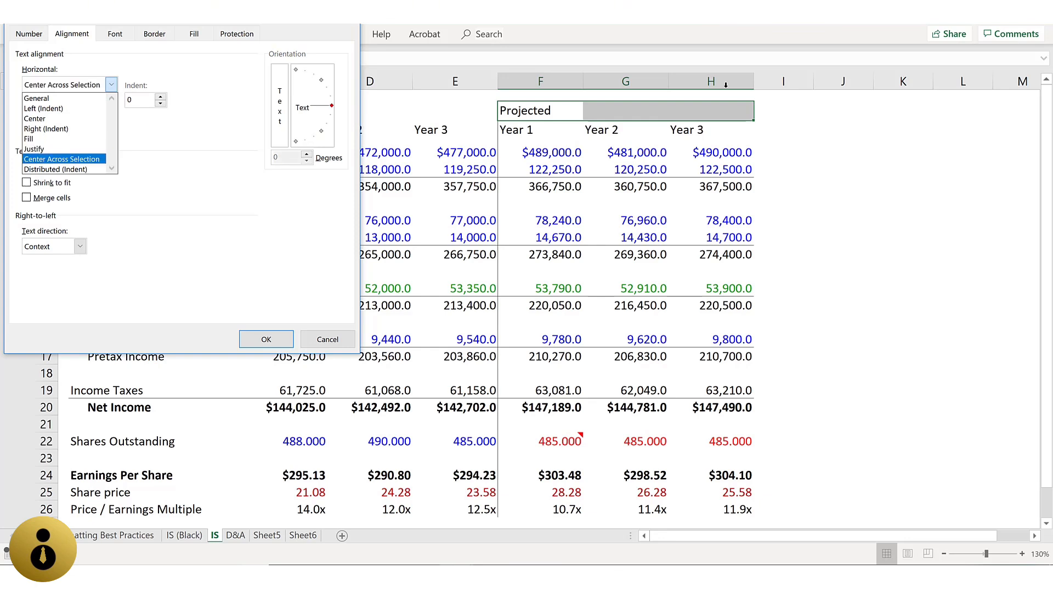
key(Return)
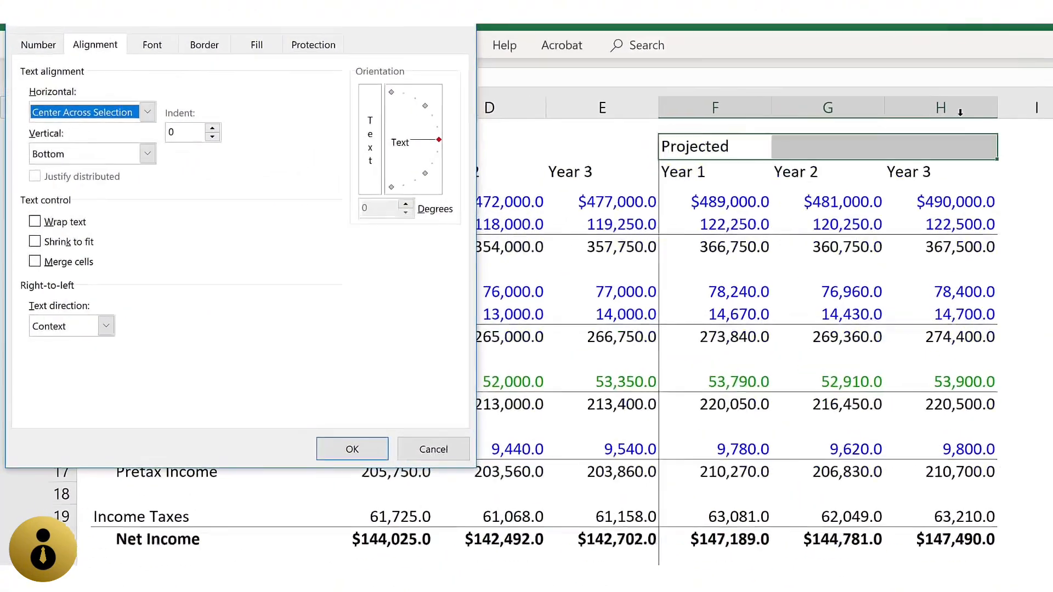
key(Return)
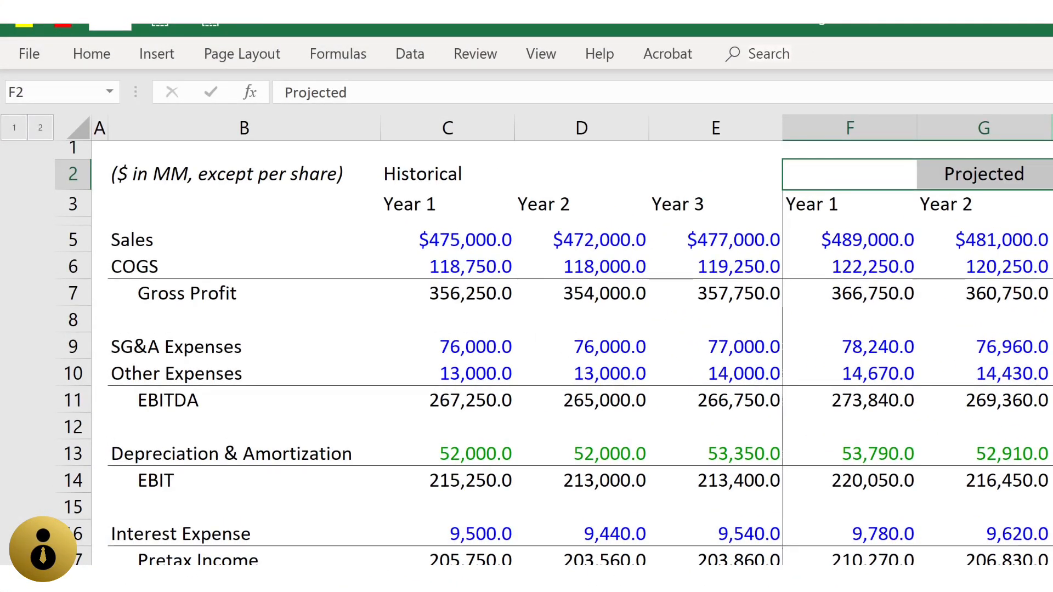
Step: Step through cells E2 to H2 and select column H to check that each can be selected separately
key(Left)
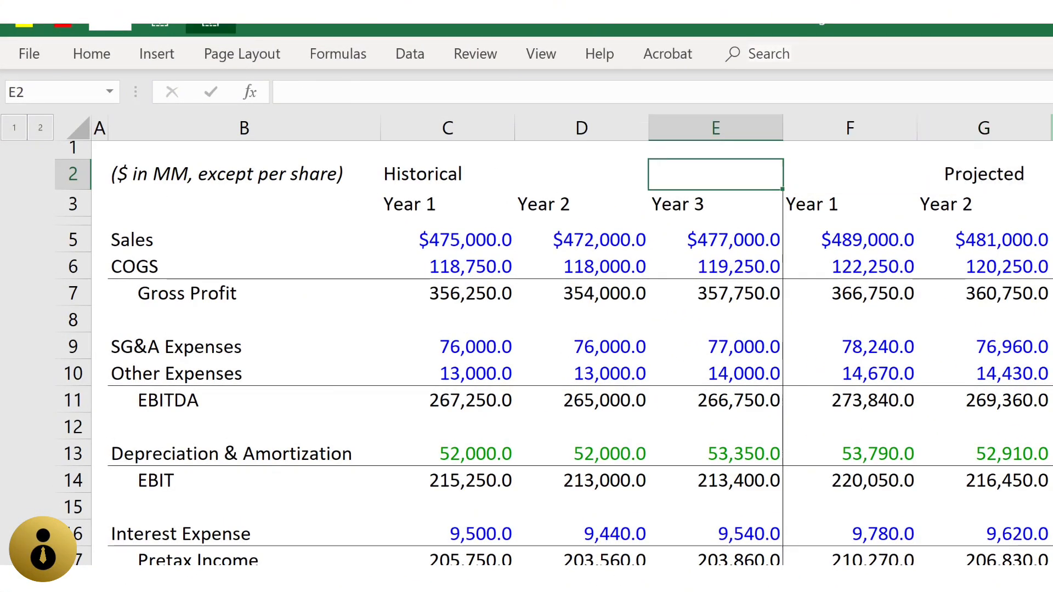
key(Right)
key(Right)
key(Right)
key(Left)
key(Left)
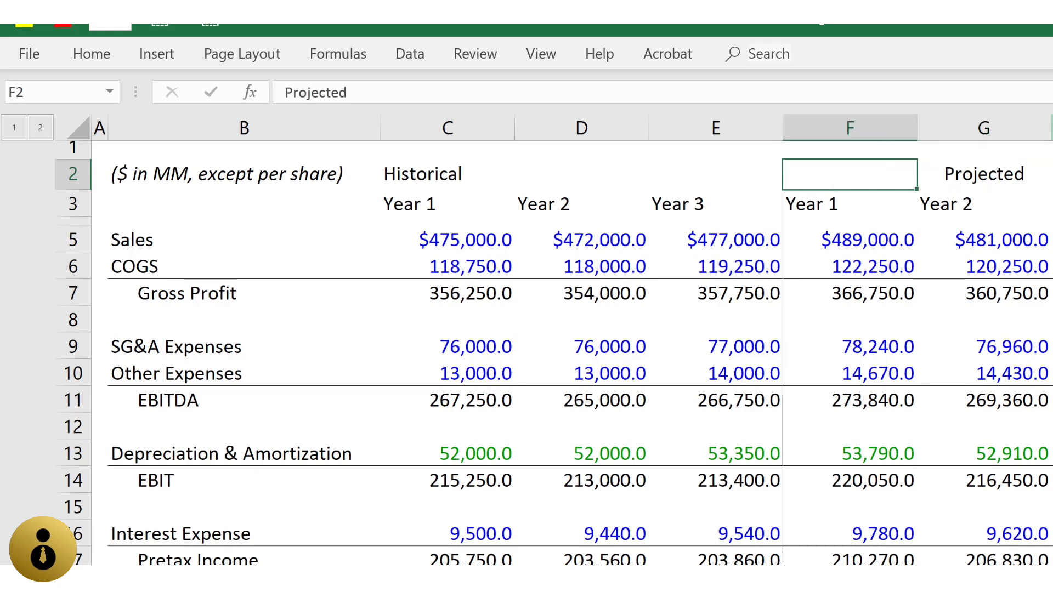
key(Right)
key(Left)
key(Right)
key(Right)
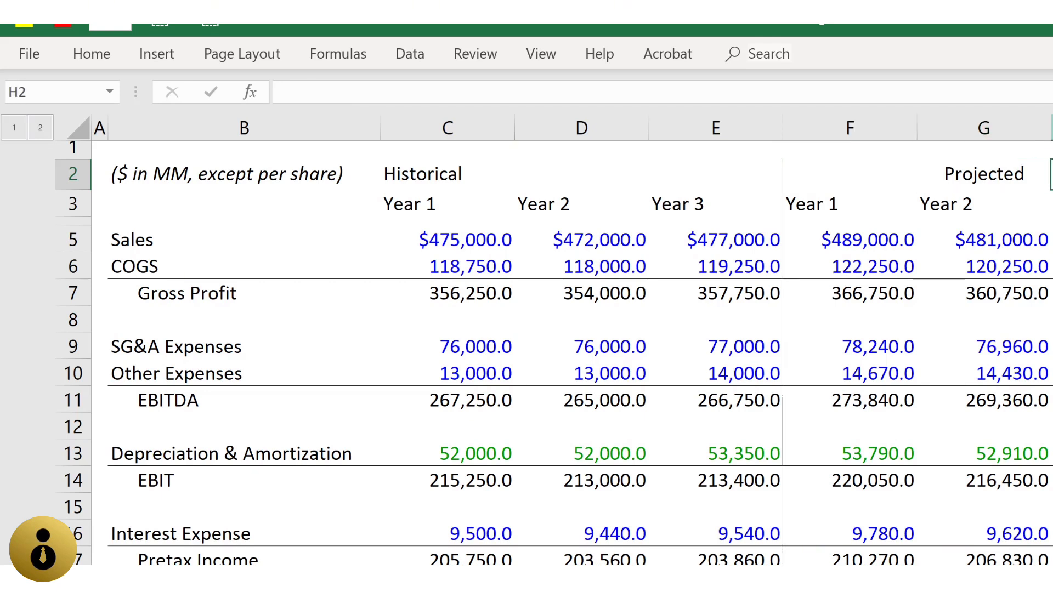
key(ctrl+shift+Down)
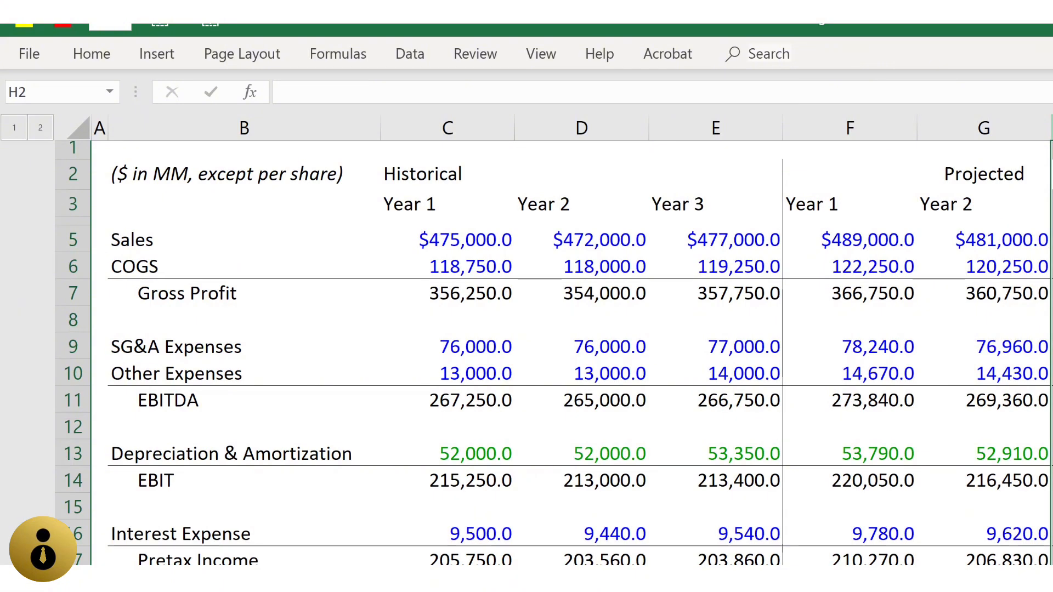
Step: Set the horizontal alignment of the Historical heading in C2:E2 to Center Across Selection
key(ctrl+Left)
key(ctrl+Left)
key(shift+Right)
key(shift+Right)
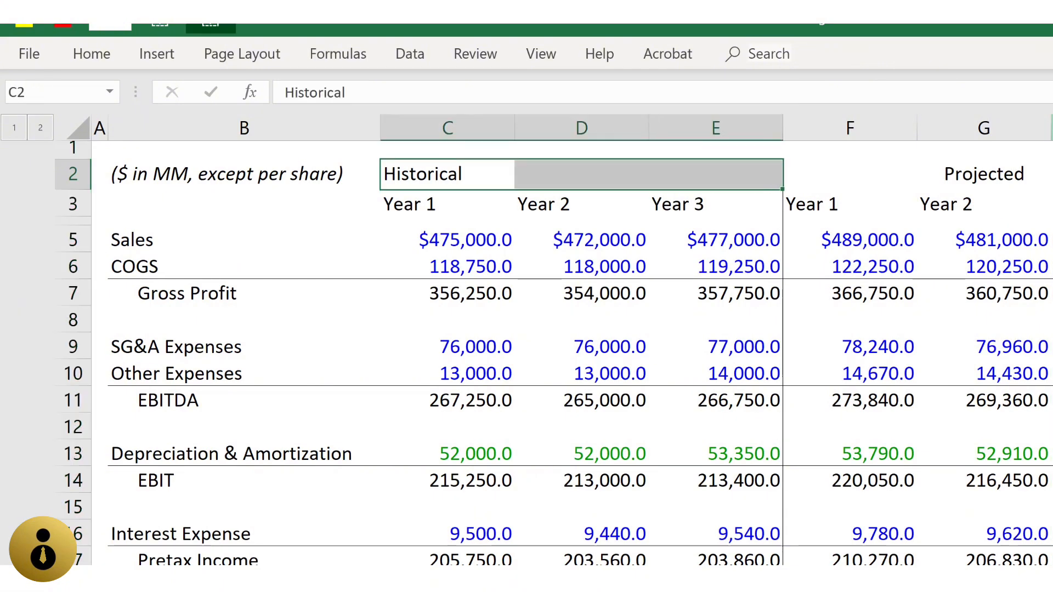
key(ctrl+1)
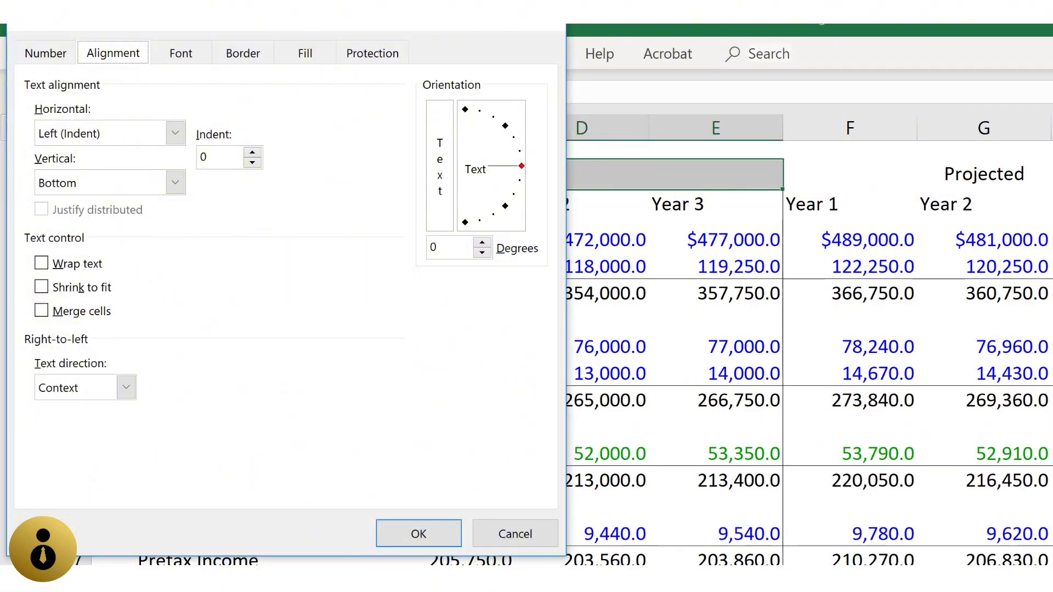
key(alt+h)
key(alt+Down)
key(Down)
key(Down)
key(Down)
key(Down)
key(Down)
key(Return)
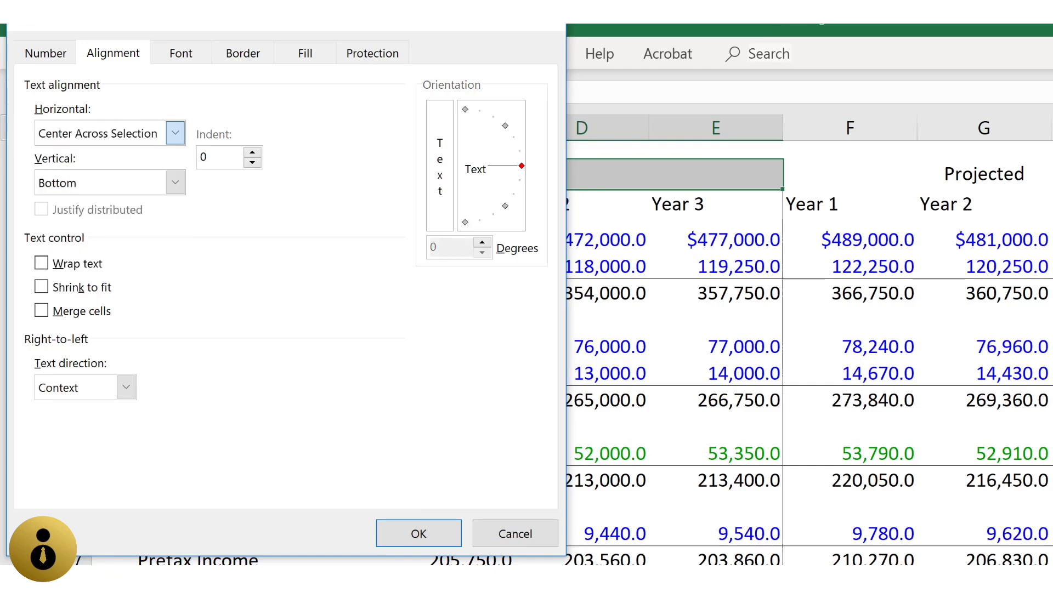
key(Return)
Step: Center the Year labels in row 3 across columns C to H within their own cells
key(Down)
key(ctrl+shift+Right)
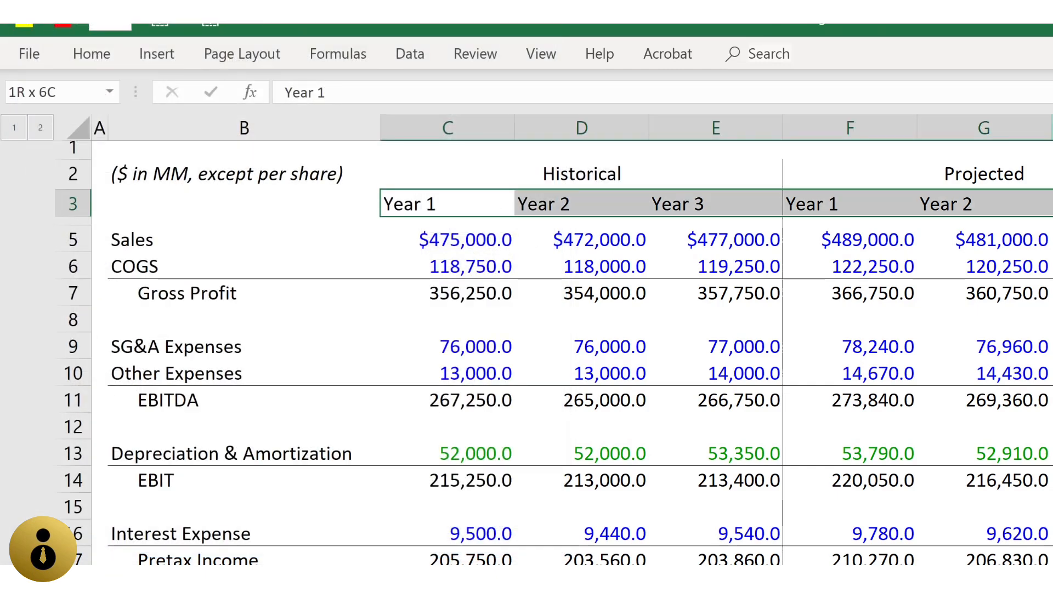
key(alt+h)
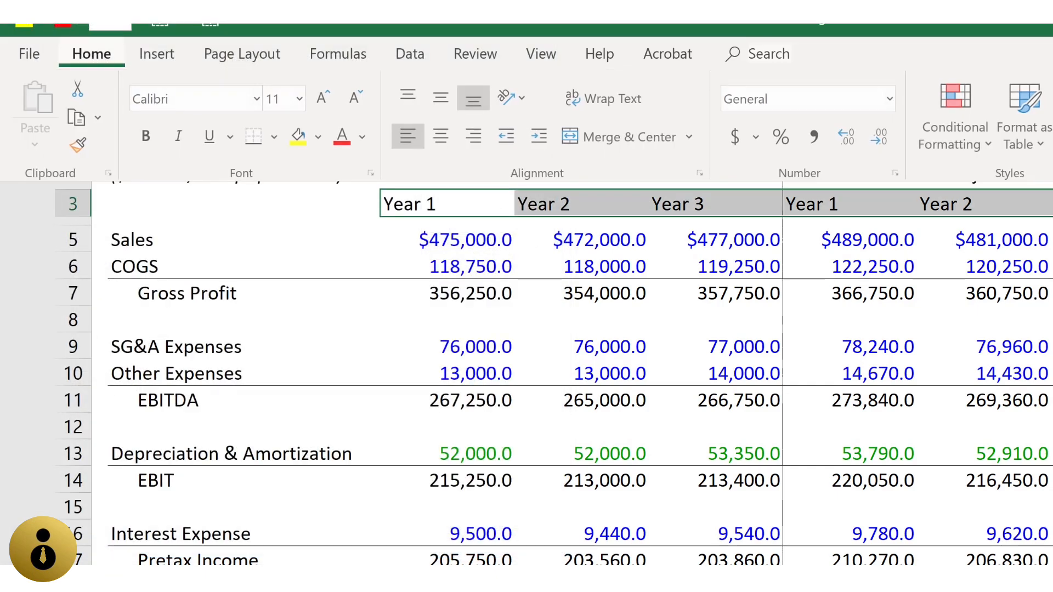
key(a)
key(c)
Step: Apply a standard font underline to the headings in C2:H3 and remove it again
key(Left)
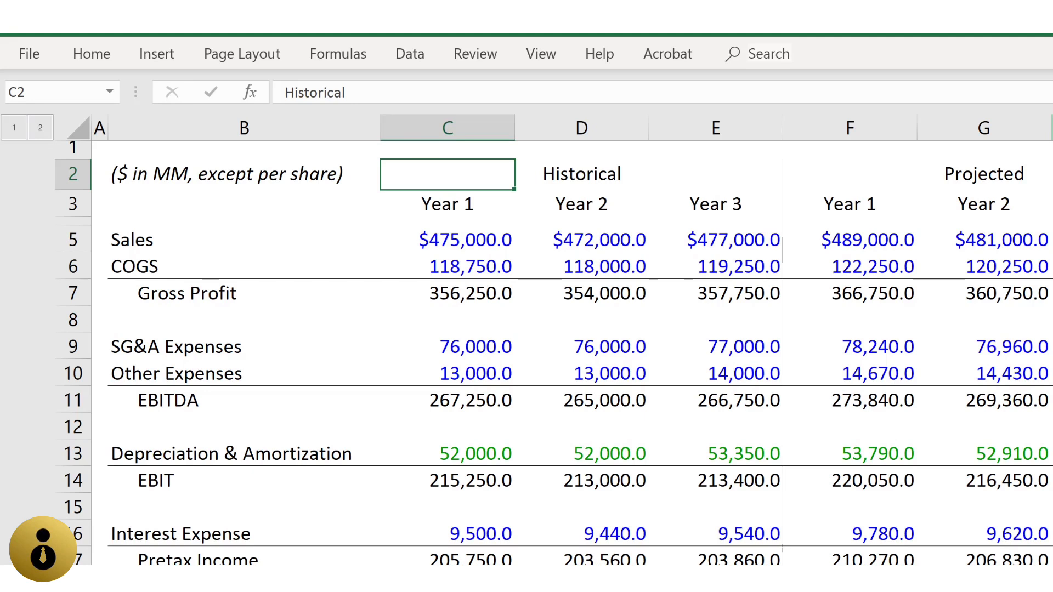
key(shift+Down)
key(shift+Right)
key(shift+Right)
key(shift+Right)
key(shift+Right)
key(shift+Right)
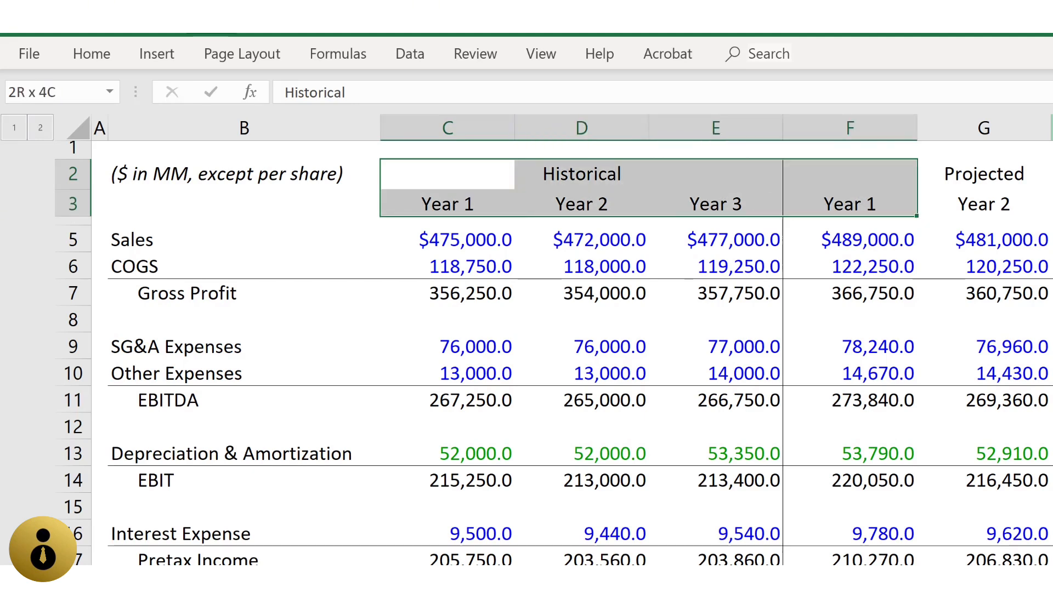
key(ctrl+u)
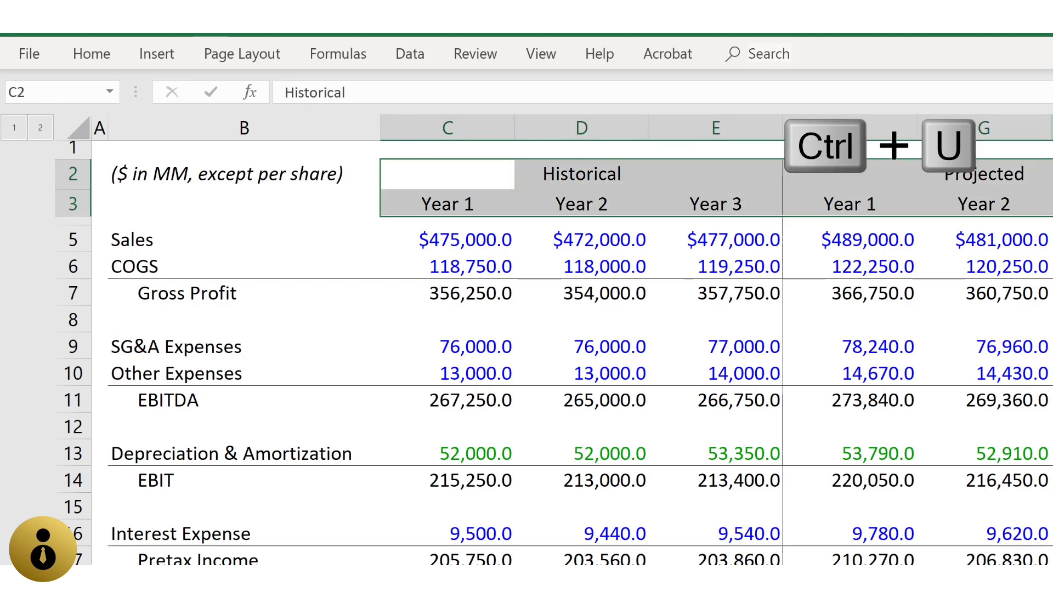
key(Left)
key(Left)
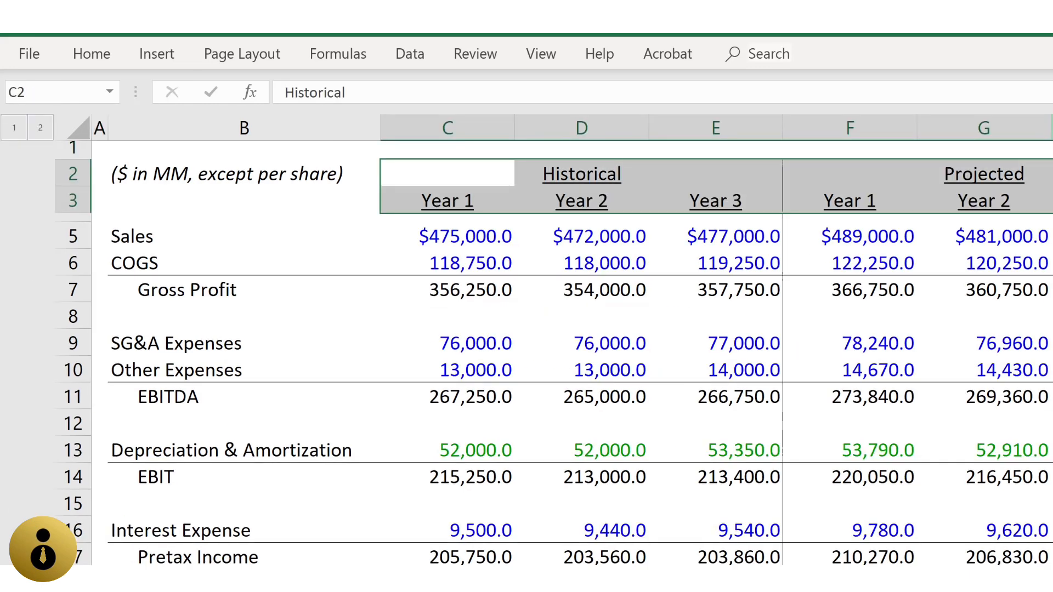
key(ctrl+u)
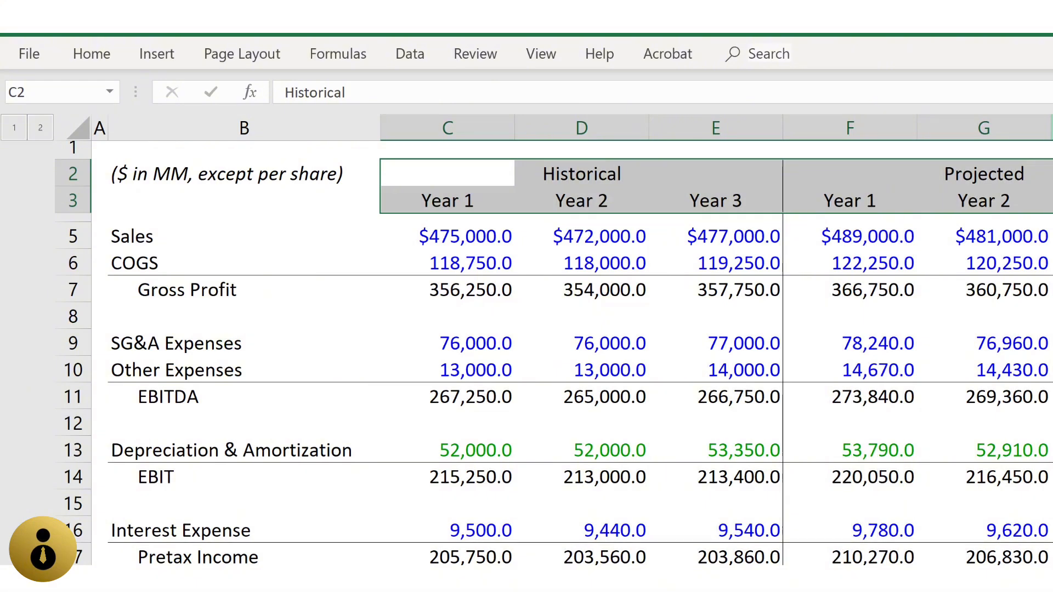
Step: Set the font underline style of the headings in C2:H3 to Single
key(ctrl+1)
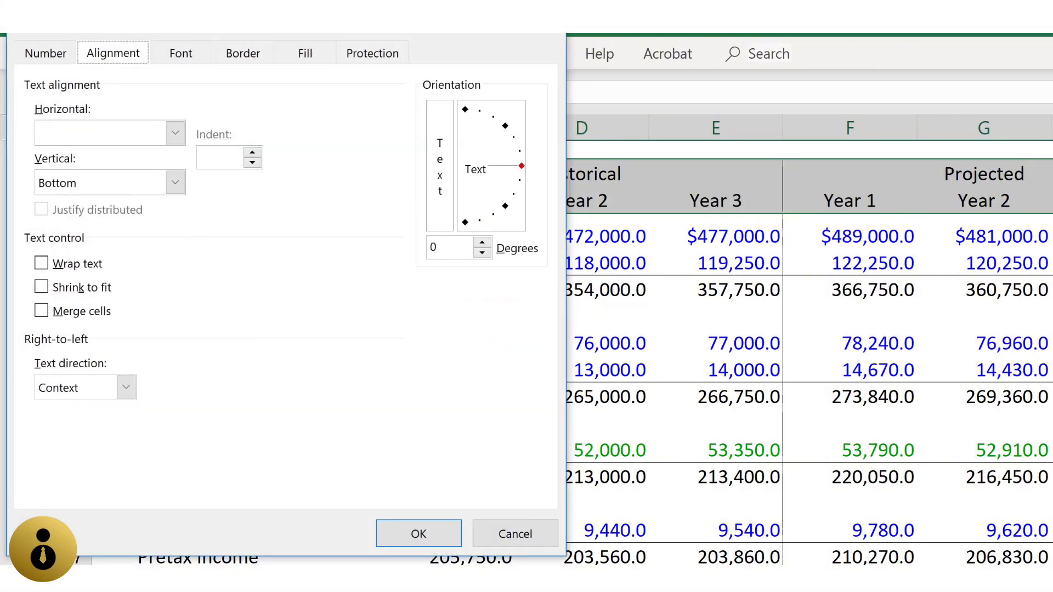
key(ctrl+Tab)
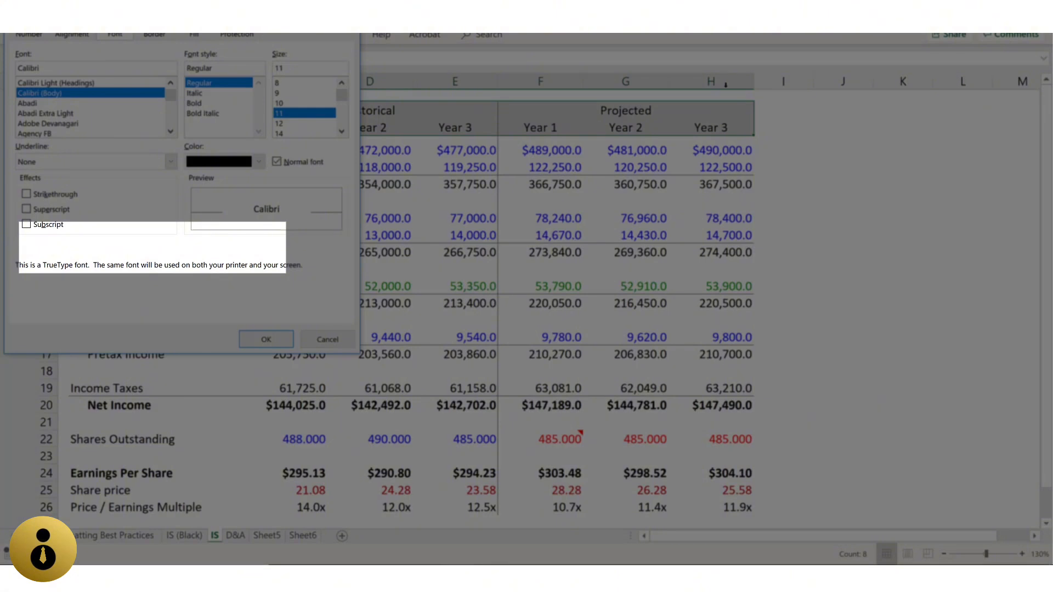
key(alt+u)
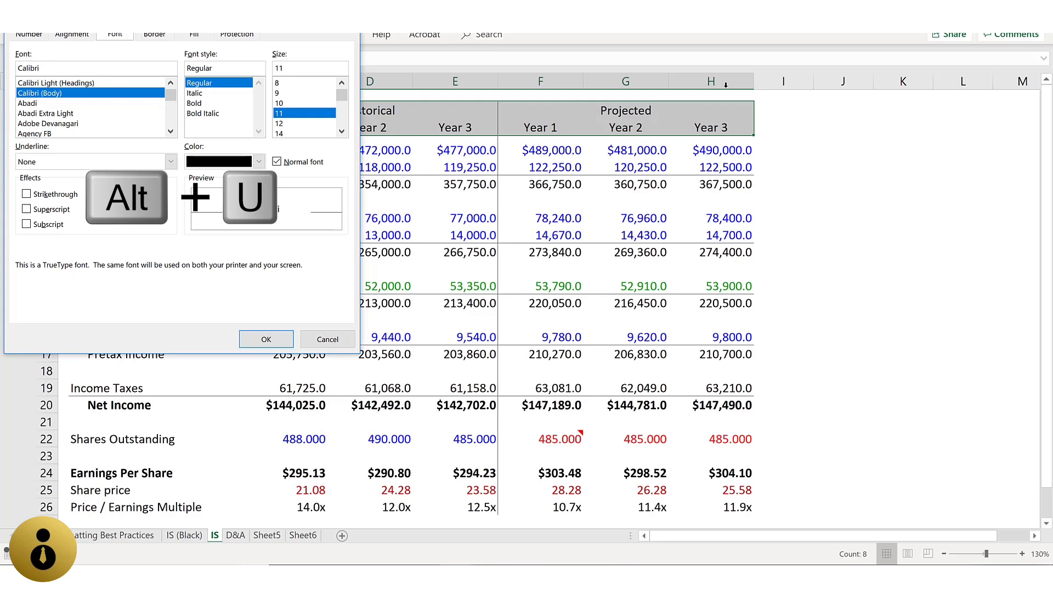
key(alt+u)
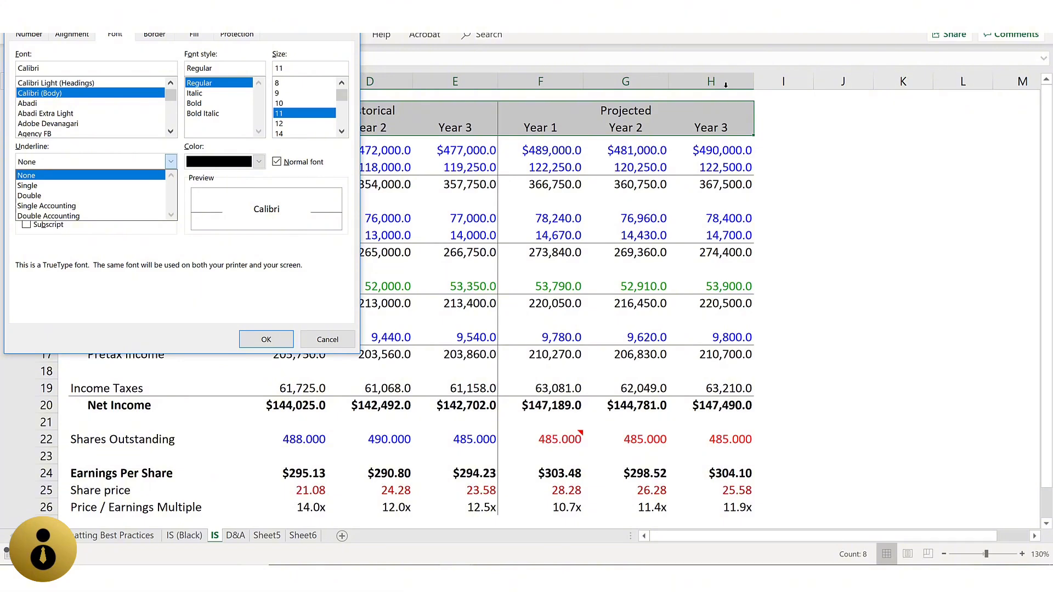
key(Down)
key(Return)
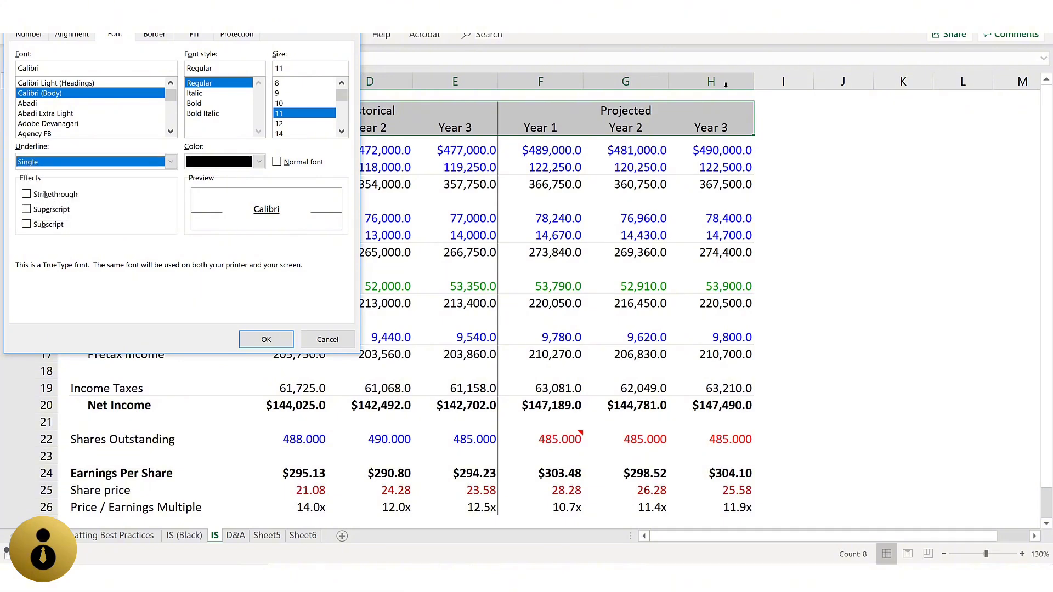
key(Return)
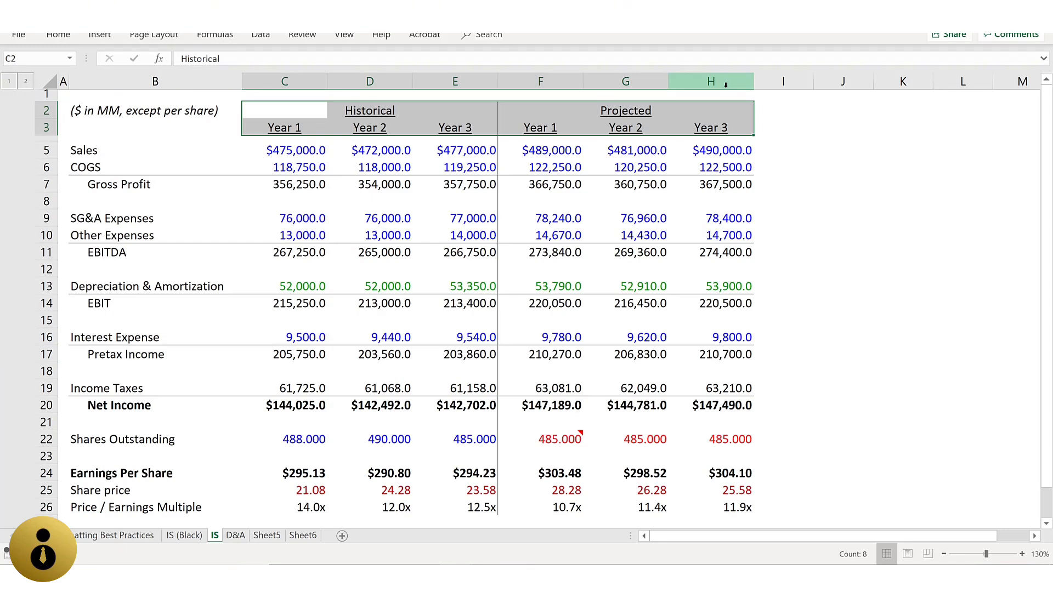
Step: Set the font underline style of the headings in C2:H3 to Single Accounting and deselect them to view the result
key(ctrl+1)
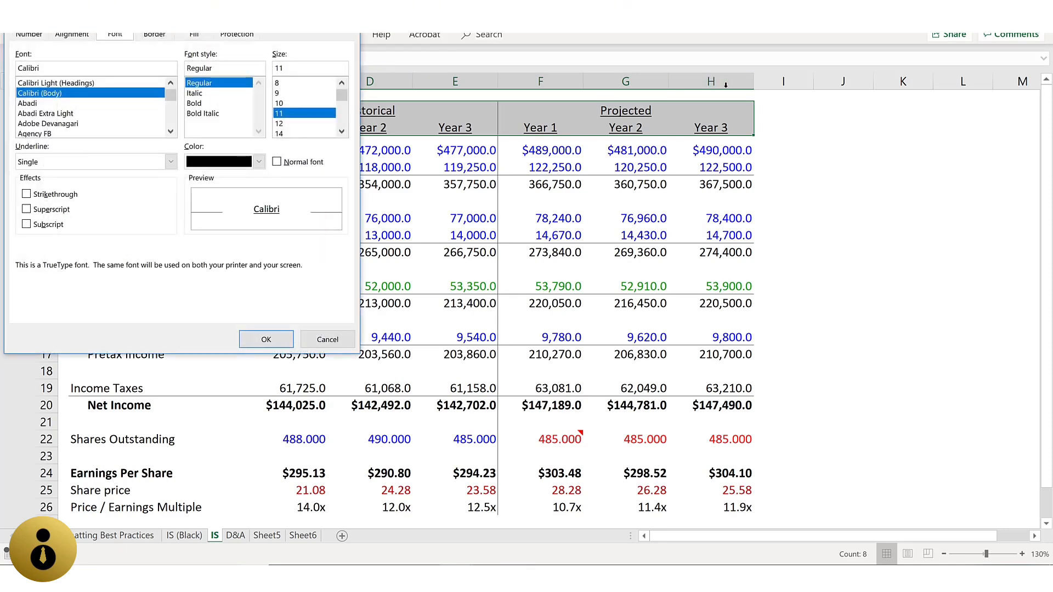
key(alt+u)
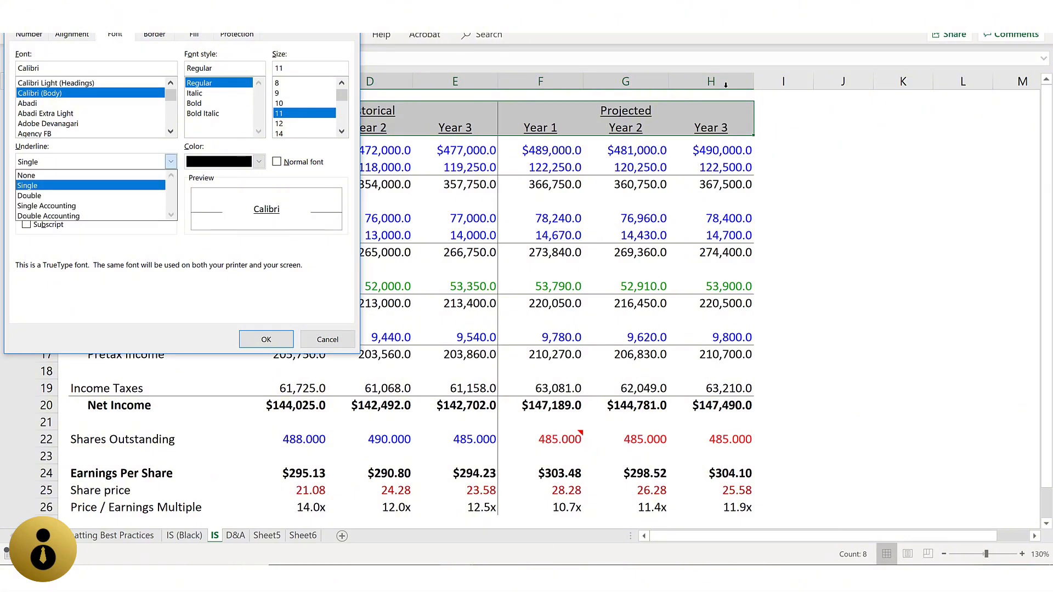
key(s)
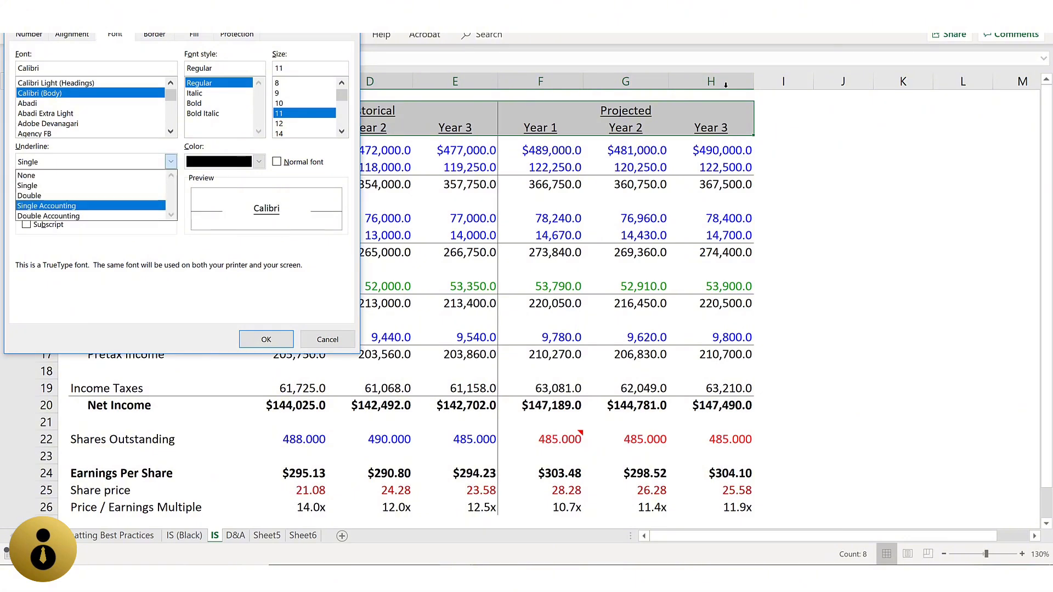
key(Return)
key(Return)
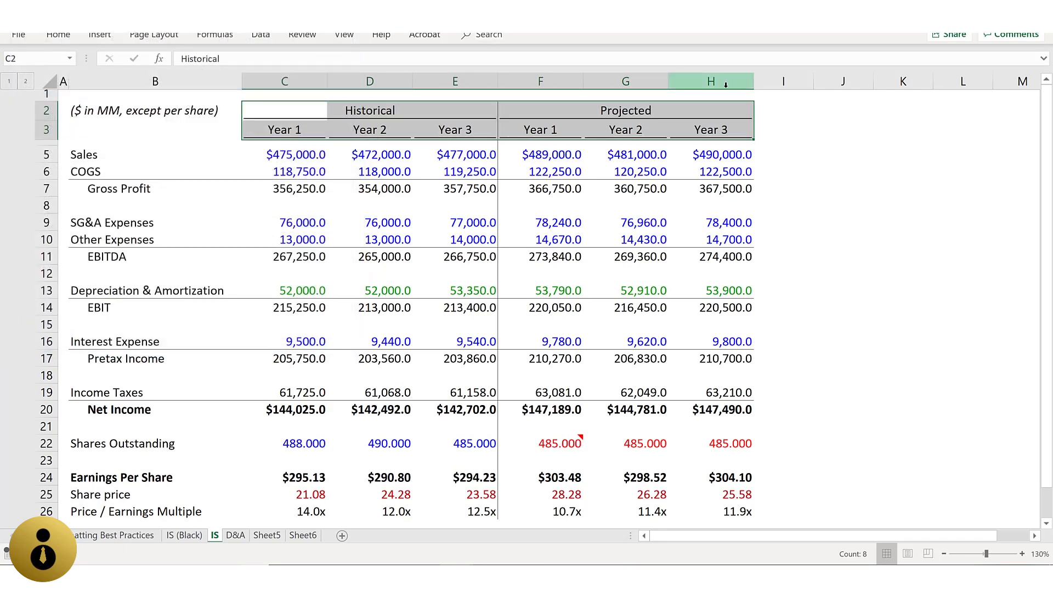
key(Right)
key(Right)
key(Right)
key(Right)
key(Right)
key(Right)
key(Right)
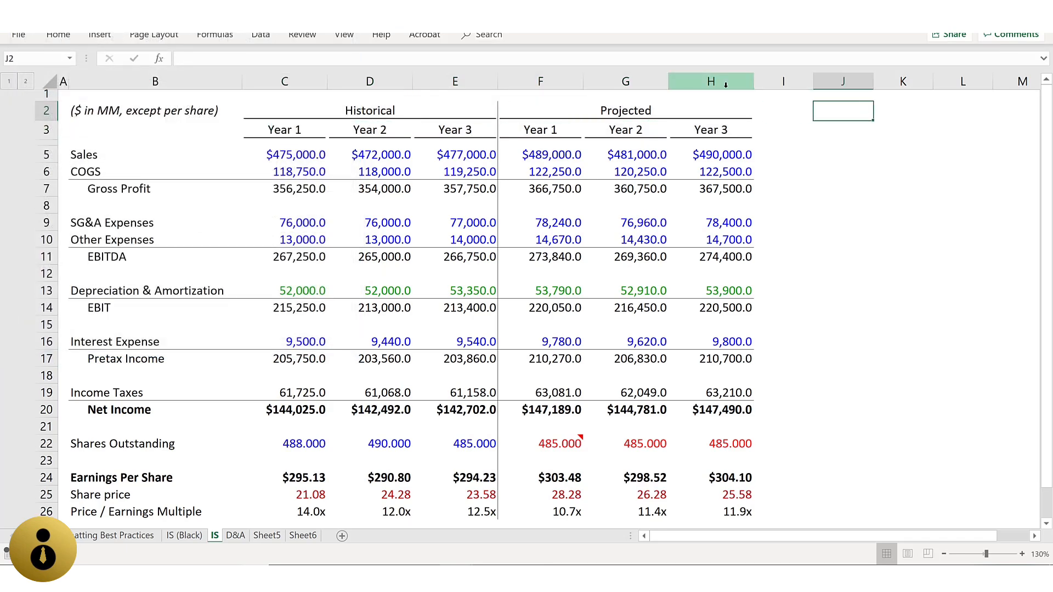
Step: Select the row labels from Sales to Net Income in B5:B20 and remove their indents
key(Left)
key(Left)
key(Left)
key(Left)
key(Left)
key(Left)
key(Left)
key(Left)
key(Down)
key(Down)
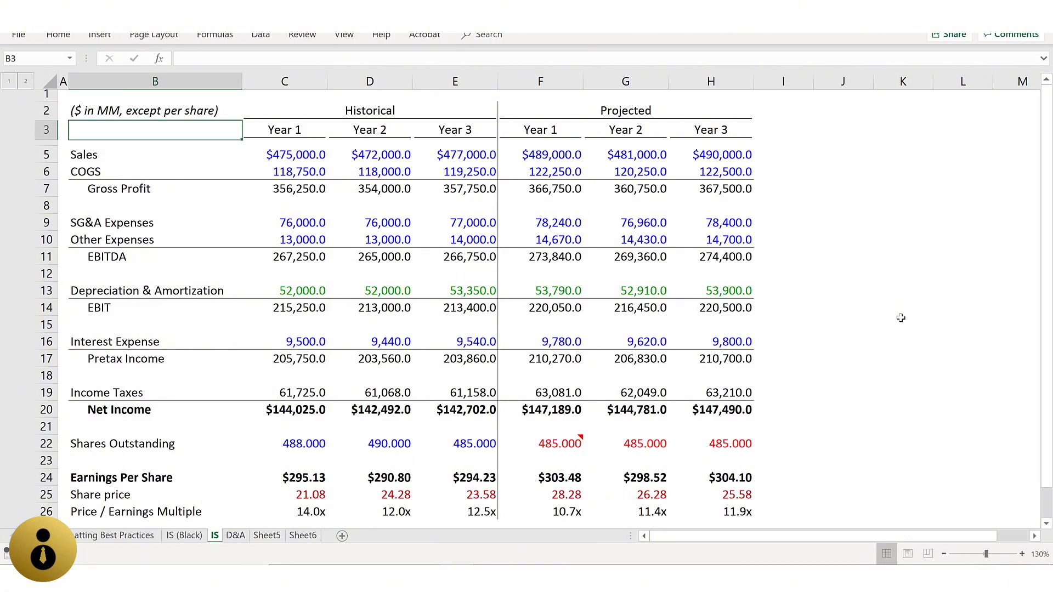
key(shift+Down)
key(shift+Down)
key(shift+Down)
key(shift+Down)
key(shift+Down)
key(shift+Down)
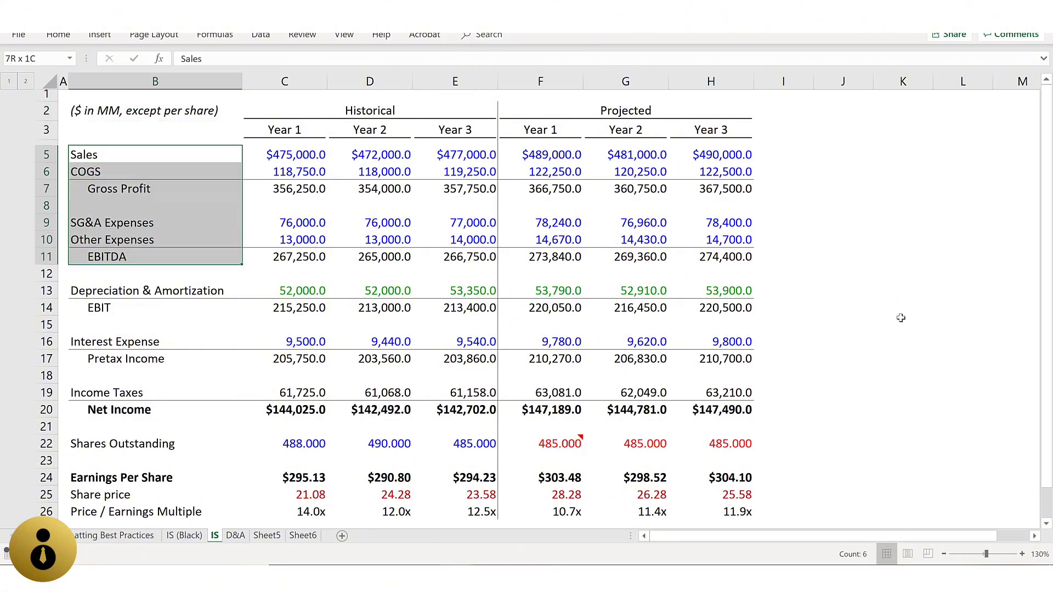
key(shift+Down)
key(shift+Down)
key(shift+Down)
key(shift+Down)
key(shift+Down)
key(shift+Down)
key(shift+Down)
key(shift+Down)
key(shift+Down)
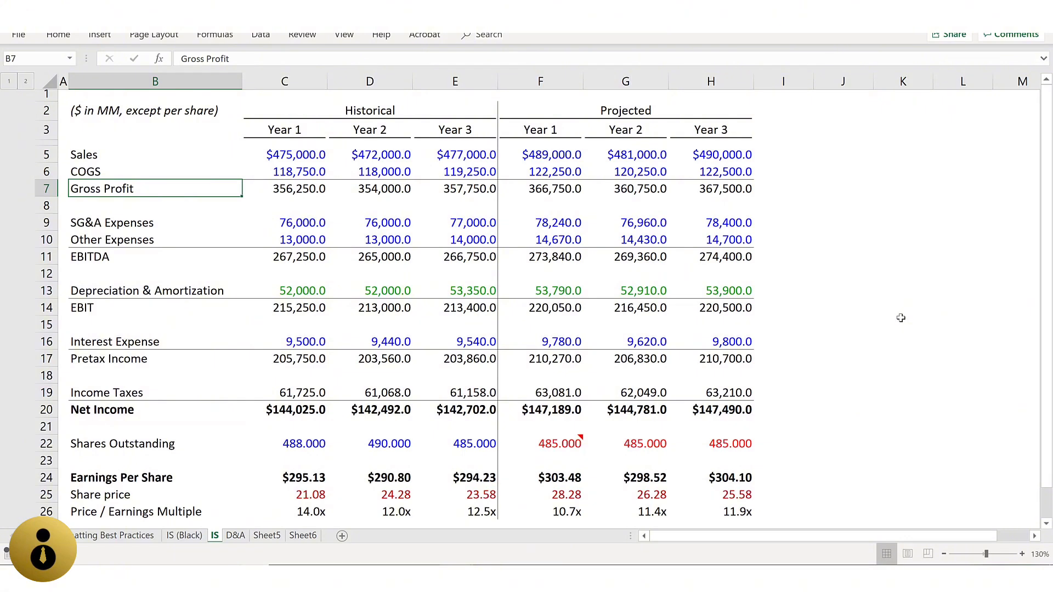
Step: Try indenting the Gross Profit label in B7 by adding leading spaces to its text
key(F2)
text(9)
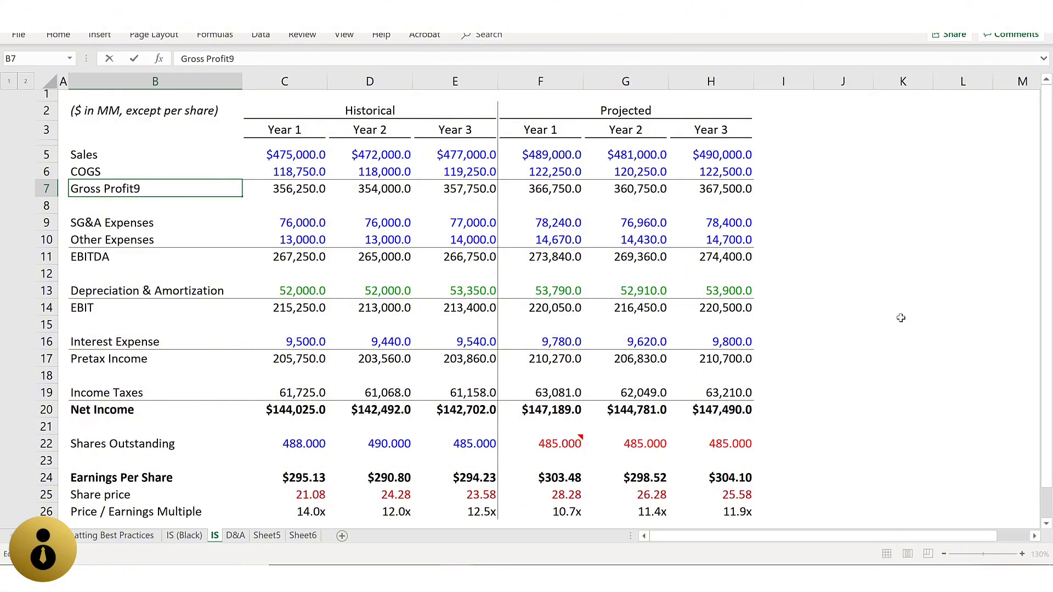
key(BackSpace)
key(Return)
key(Down)
key(Down)
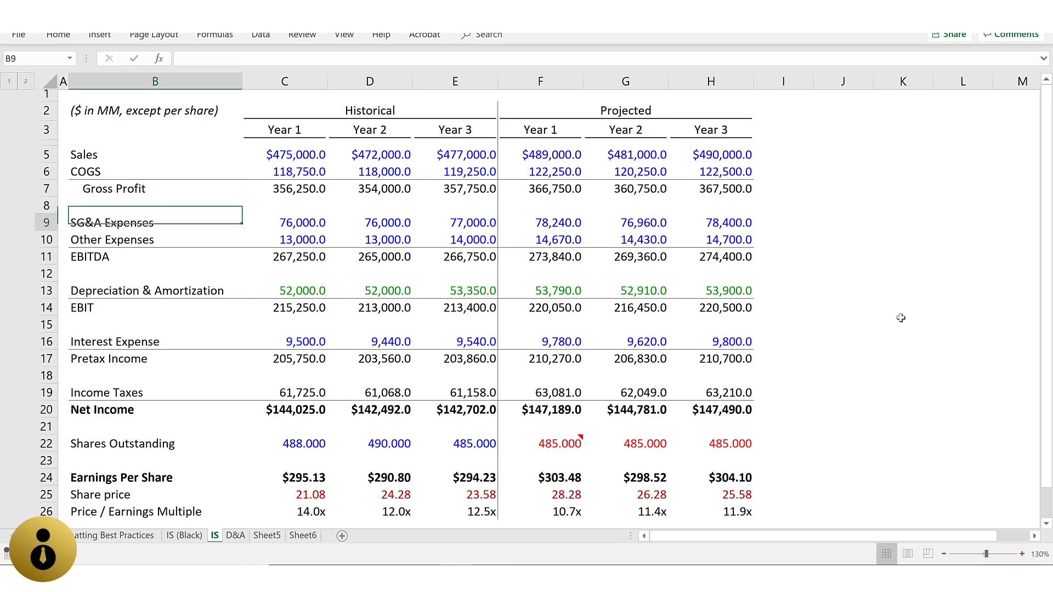
Step: Try indenting the EBITDA label in B11 with leading spaces, and undo both label edits
key(Down)
key(Down)
key(Down)
key(Up)
key(F2)
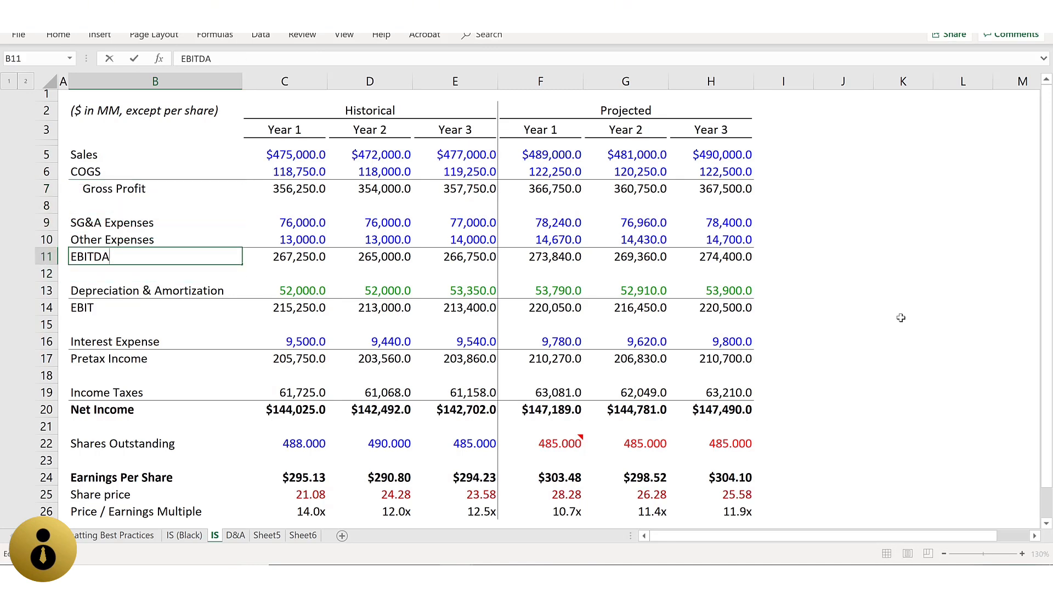
key(Home)
key(Return)
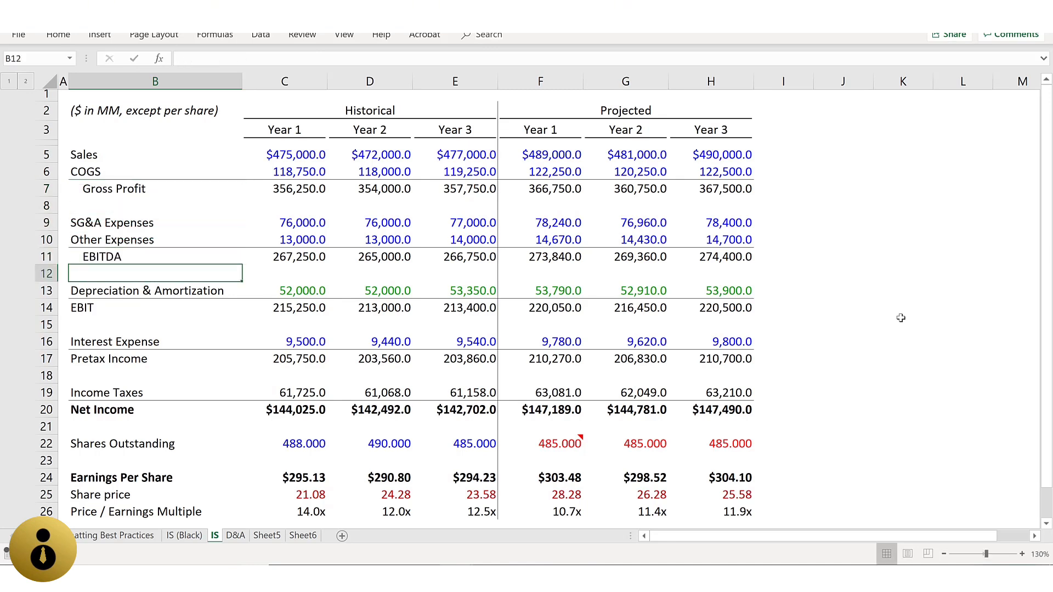
key(ctrl+z)
key(ctrl+z)
Step: Set the Gross Profit label's horizontal alignment to Left (Indent) with an indent of 1
key(ctrl+1)
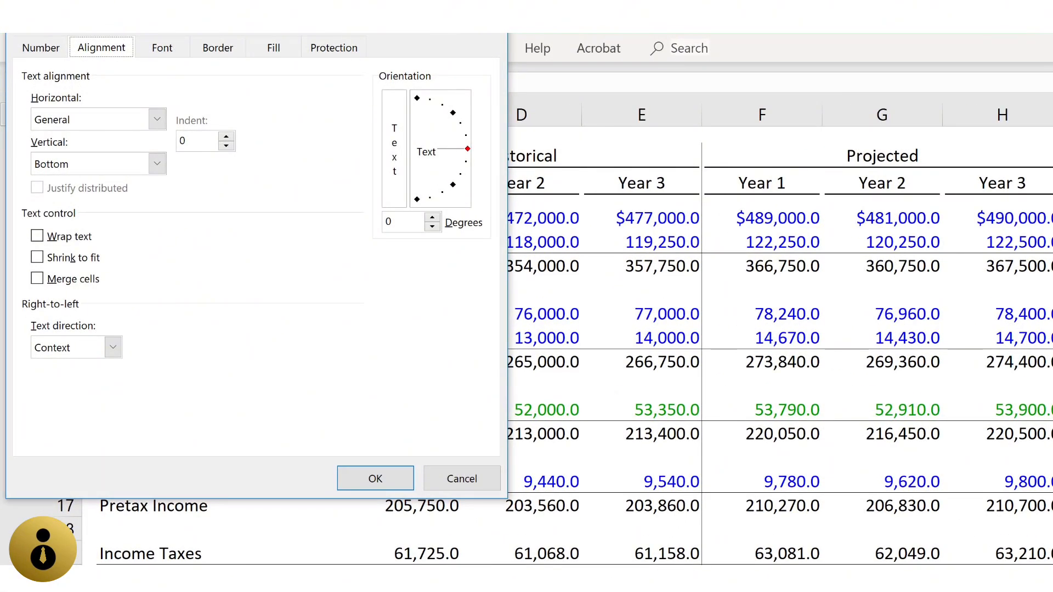
key(Tab)
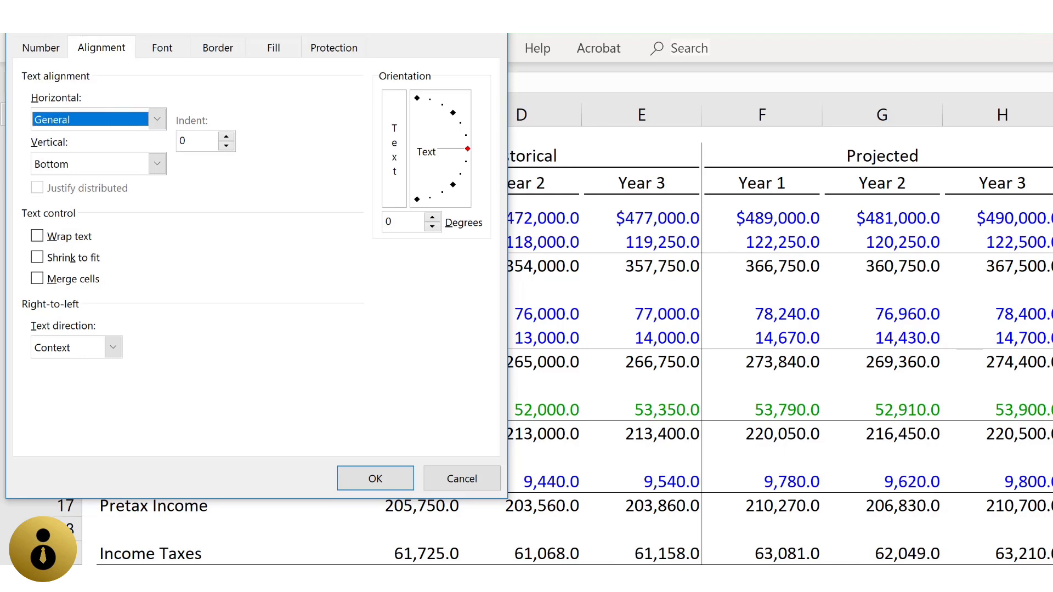
key(alt+Down)
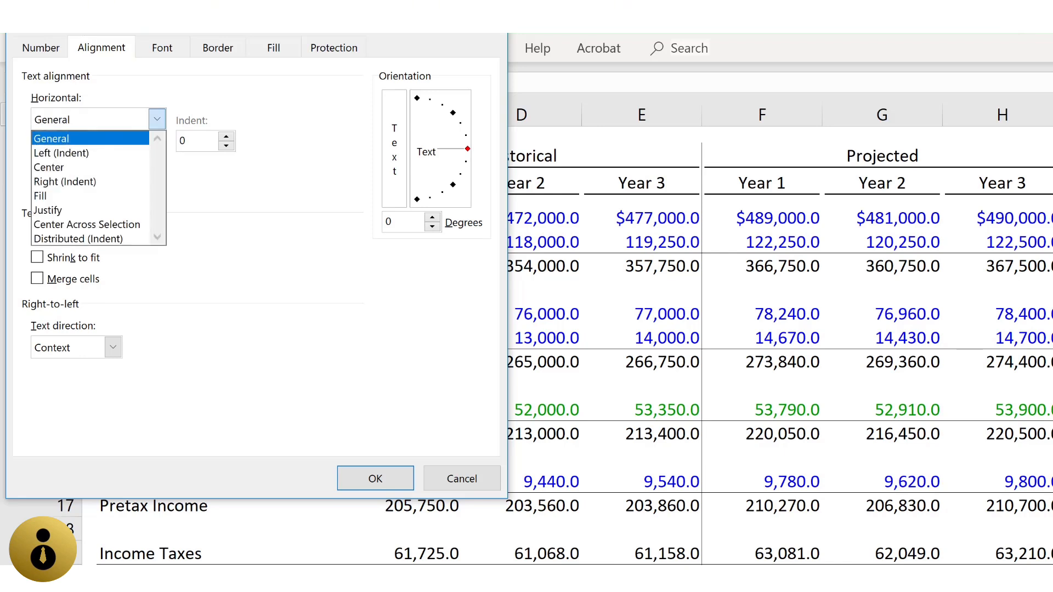
key(Down)
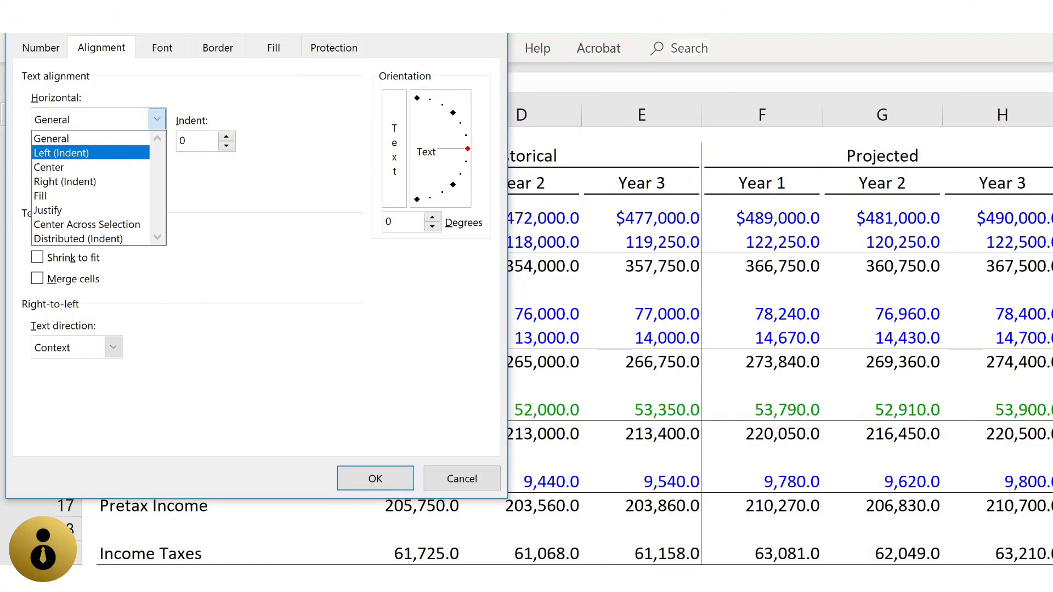
key(Return)
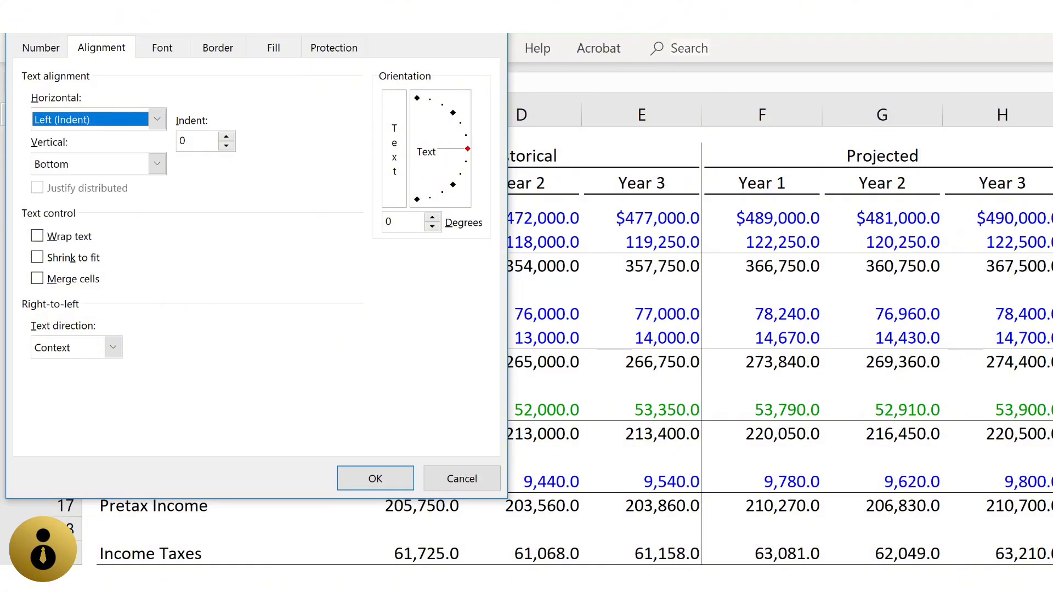
key(Tab)
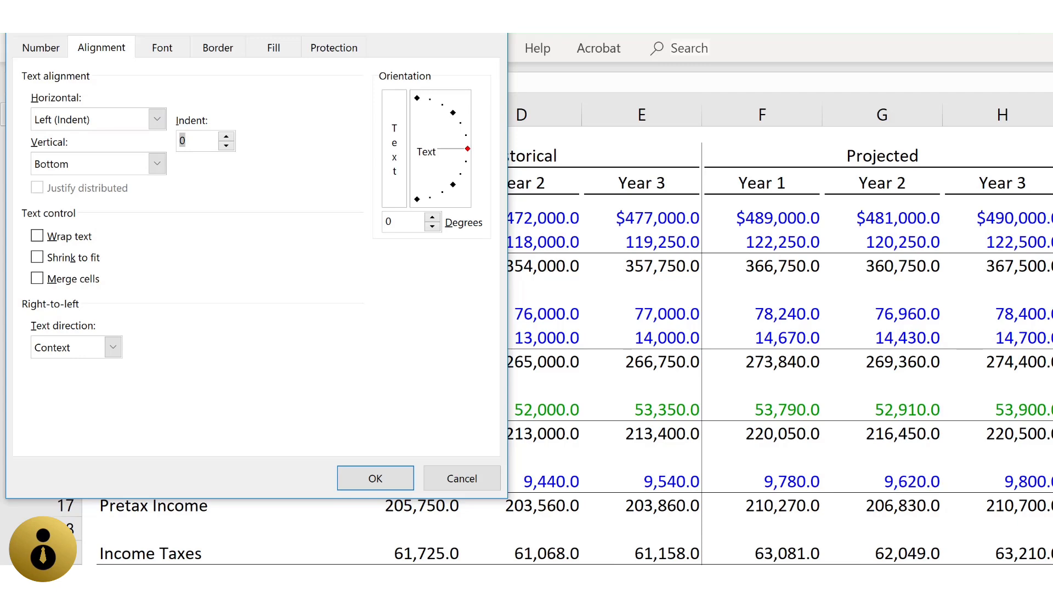
key(Up)
key(Return)
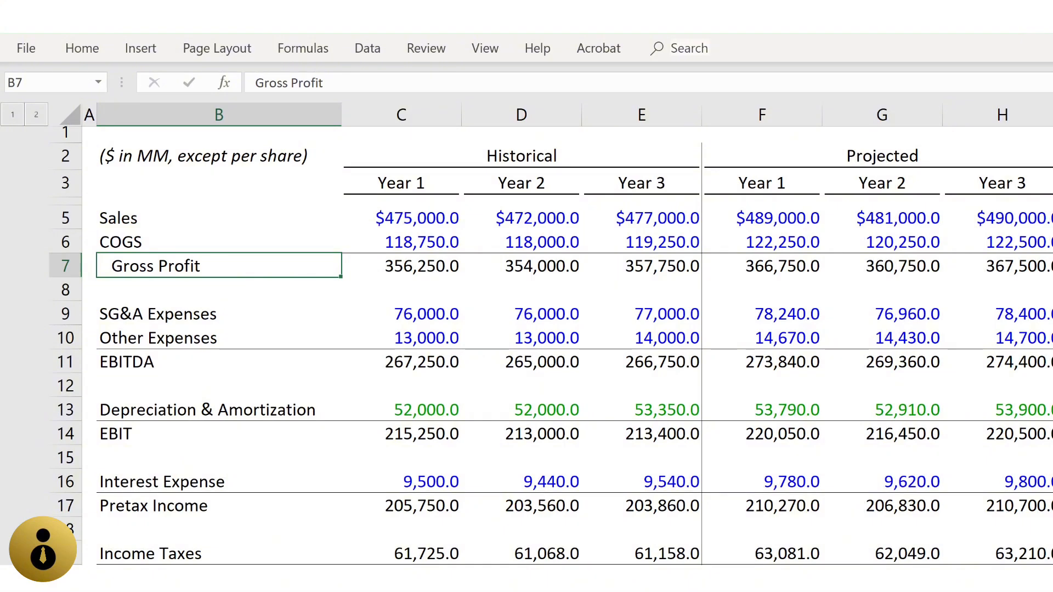
Step: Increase the Gross Profit label's indent to 2
key(ctrl+1)
key(Tab)
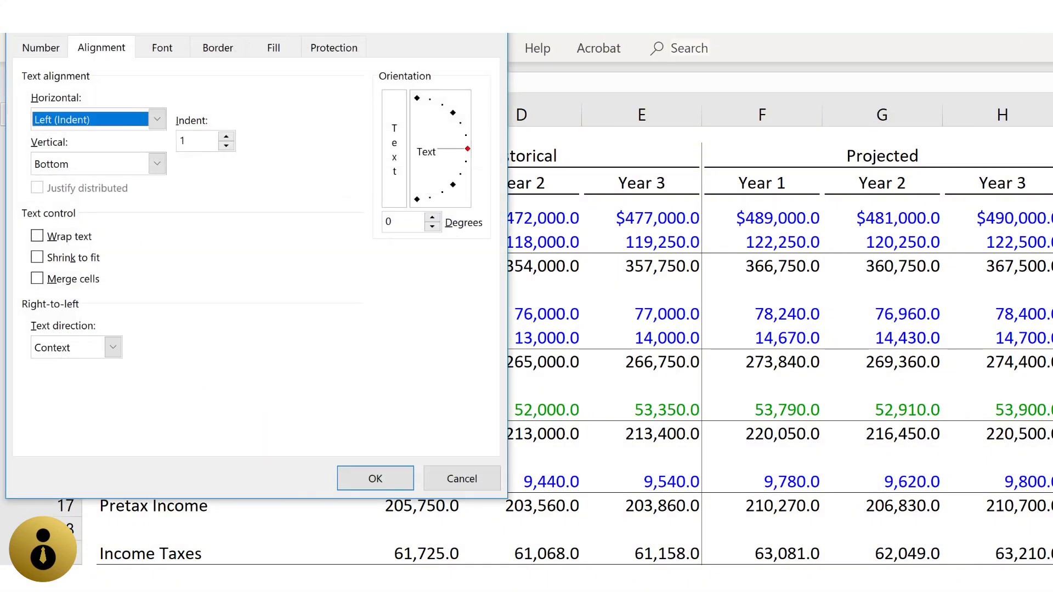
key(Tab)
key(Up)
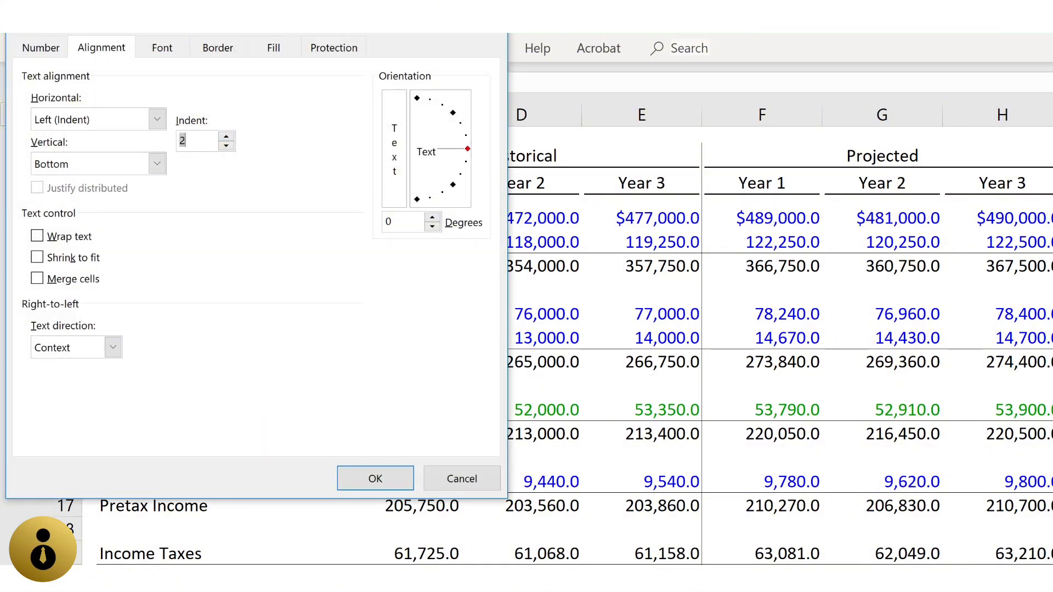
key(Return)
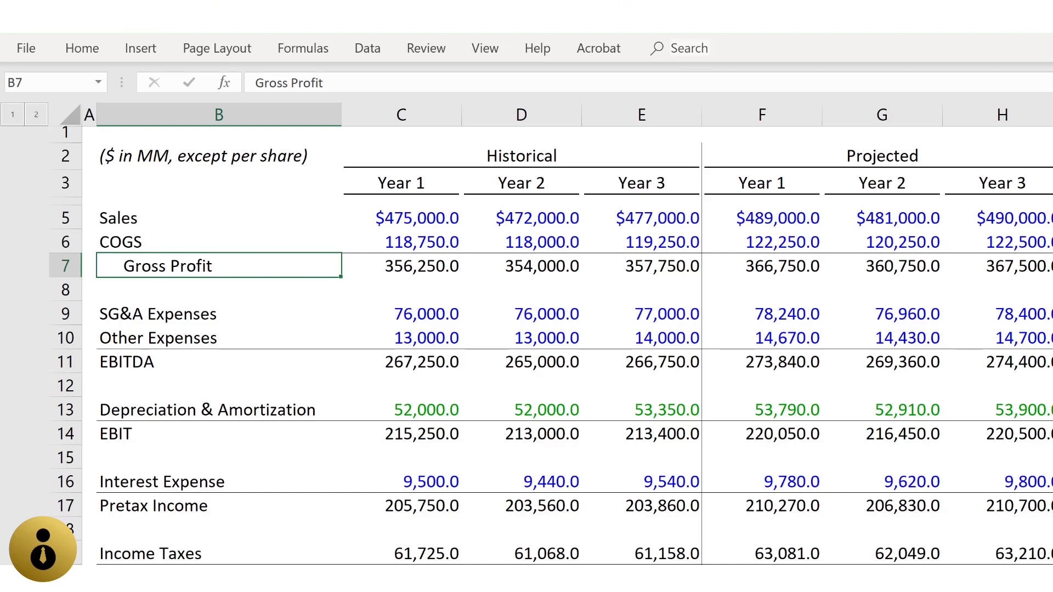
Step: Repeat the indent formatting on the EBITDA label in B11 and the EBIT label in B14
key(Down)
key(Down)
key(Down)
key(Down)
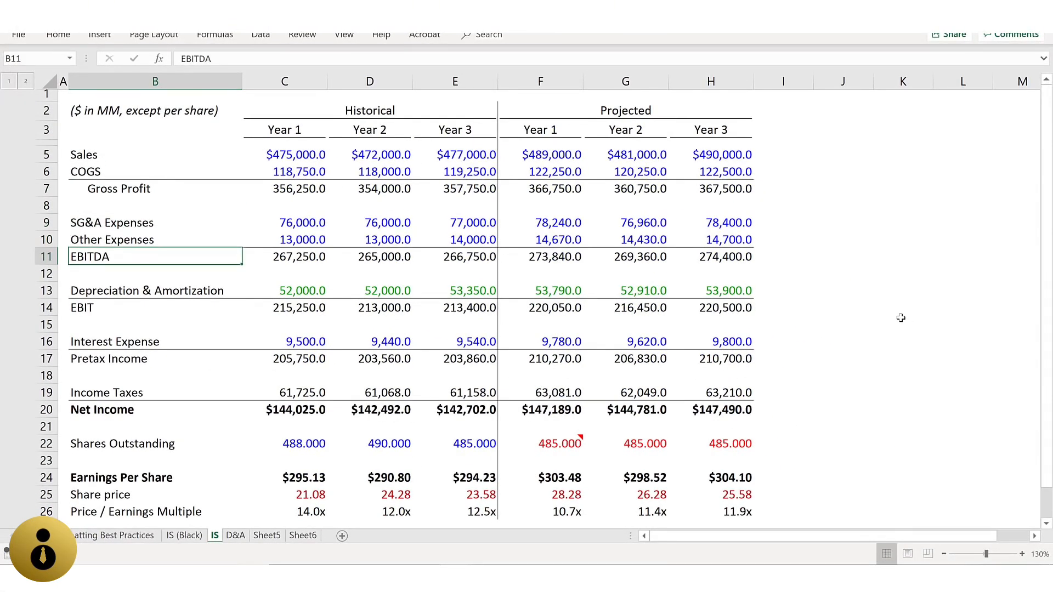
key(F4)
key(Down)
key(Down)
key(Down)
key(F4)
Step: Repeat the indent formatting on the Pretax Income label in B17 and the Net Income label in B20
key(Down)
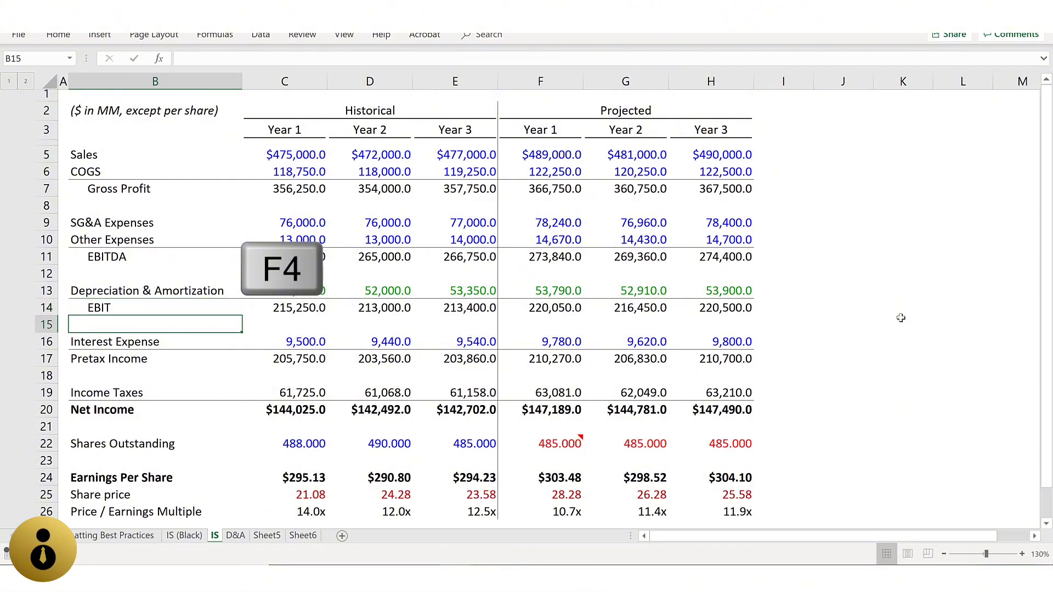
key(Down)
key(Down)
key(F4)
key(Down)
key(Down)
key(Down)
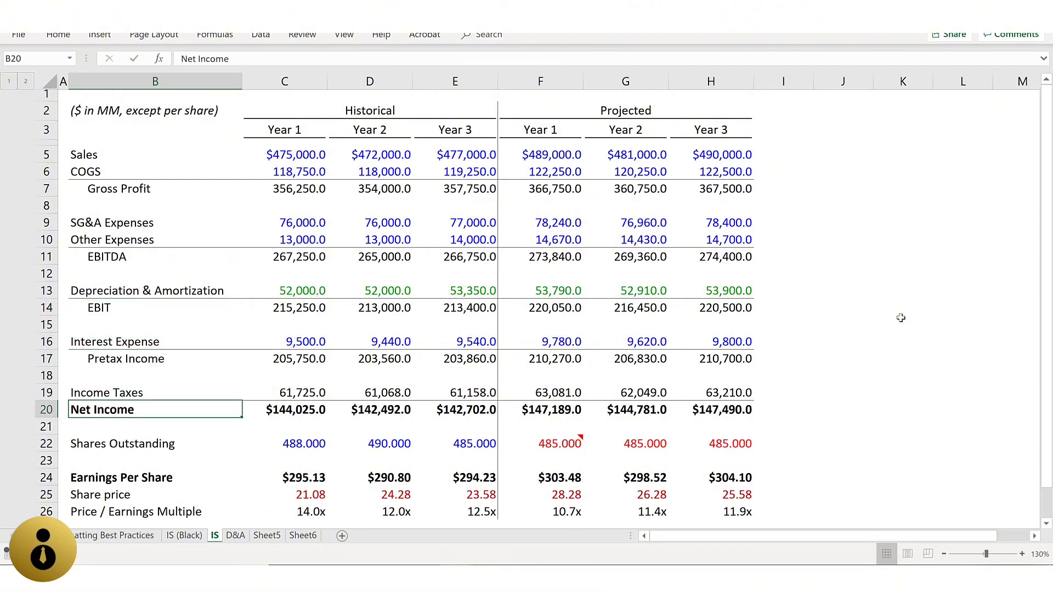
key(F4)
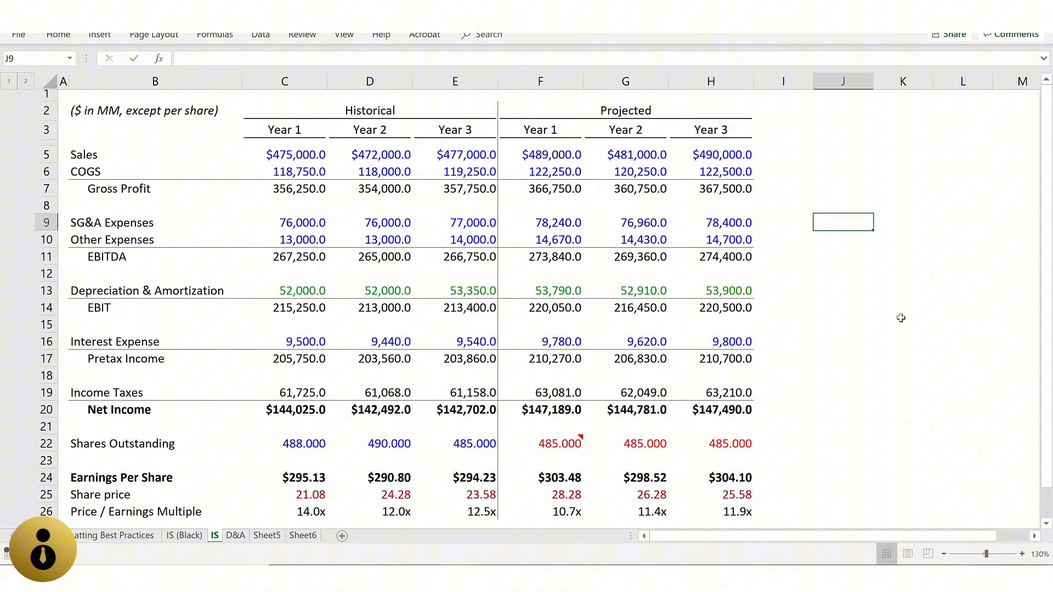
Step: Enter the sample text Right in cell J6 and align it to the right
key(Up)
key(Up)
key(Up)
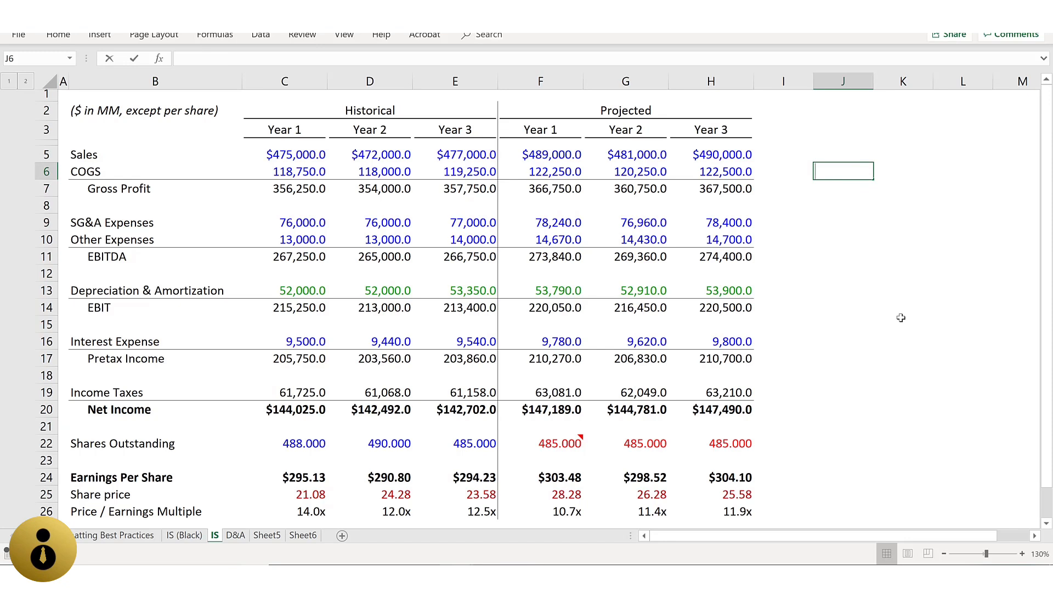
text(Right)
key(ctrl+Return)
key(alt+h)
key(a)
key(r)
Step: Indent the right-aligned sample text in J6 away from the cell's right edge
key(ctrl+1)
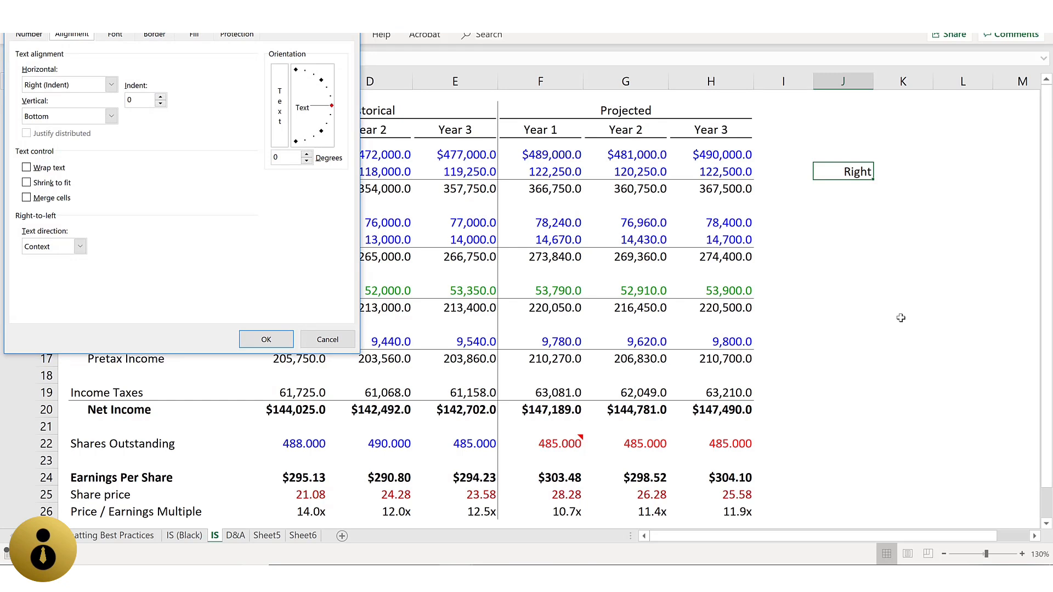
key(Tab)
key(Tab)
text(1)
key(Return)
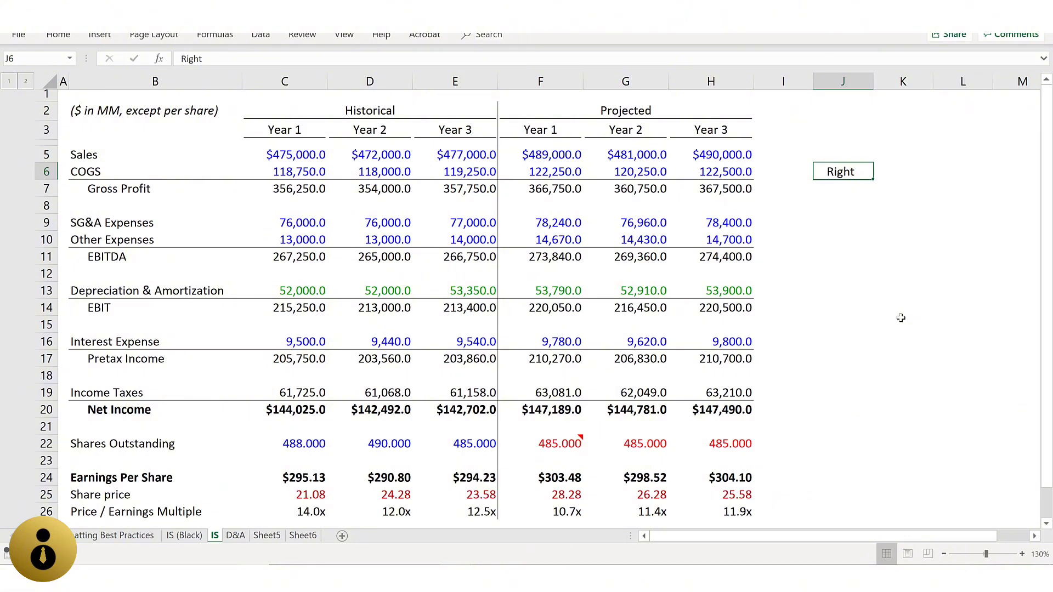
Step: Select cells B2:D4 on Sheet5 and review the border settings in the Format Cells dialog
key(ctrl+Page_Down)
key(ctrl+Page_Down)
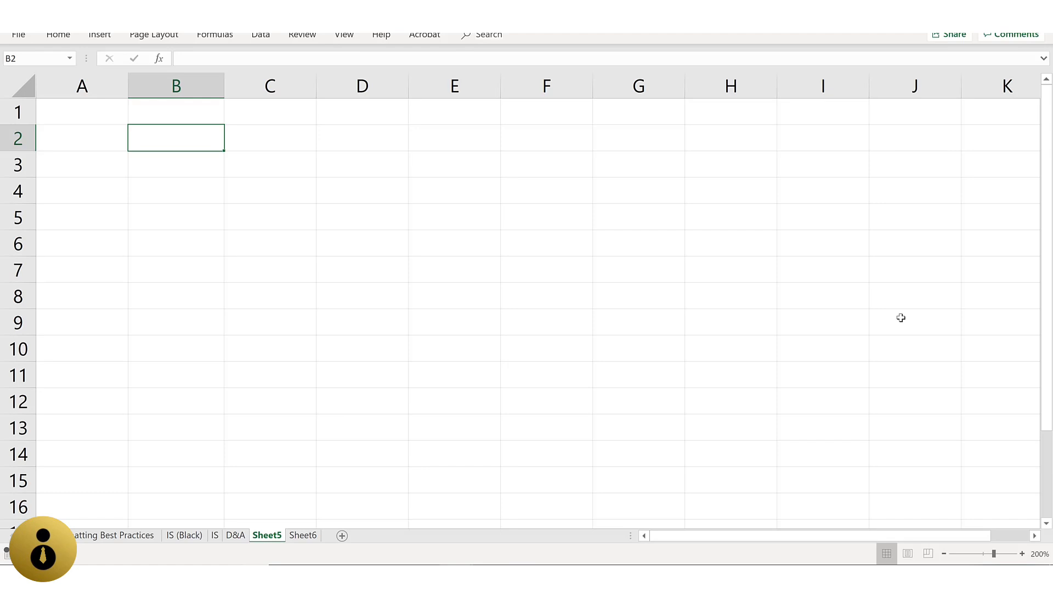
key(shift+Down)
key(shift+Right)
key(shift+Down)
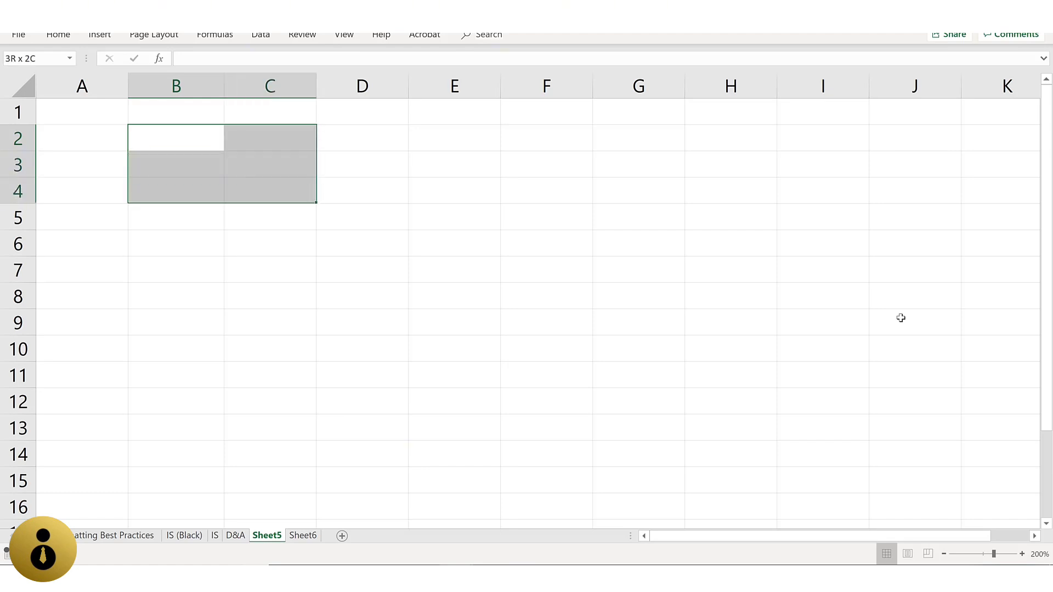
key(shift+Right)
key(ctrl+1)
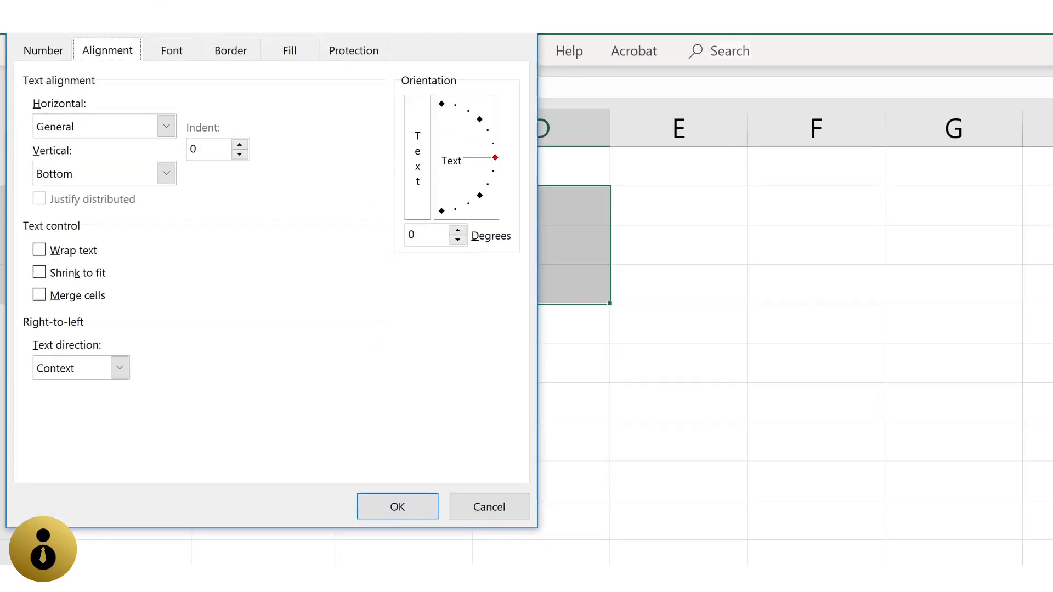
key(Right)
key(Right)
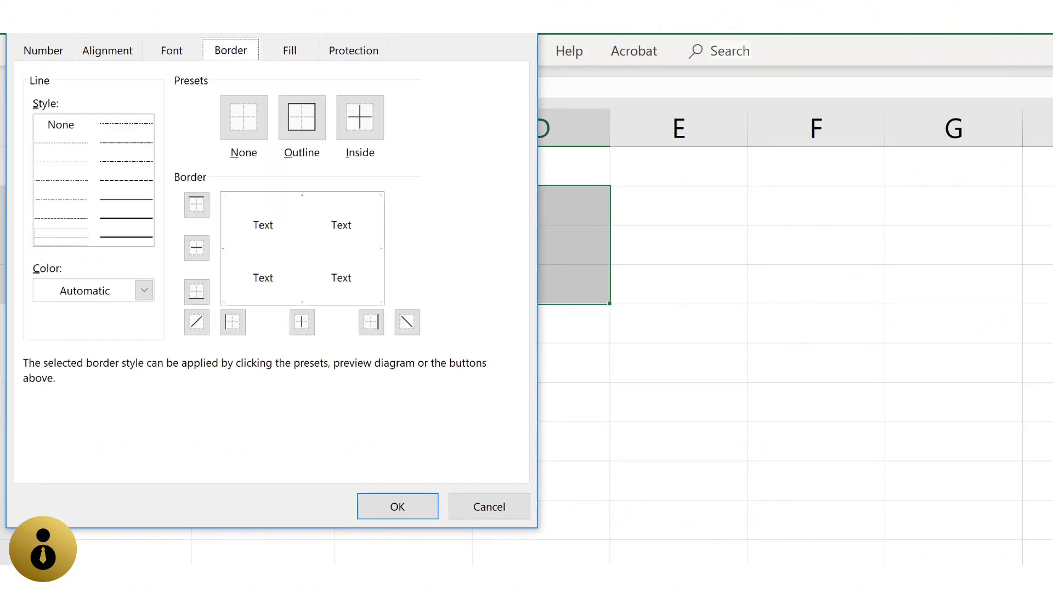
key(Escape)
Step: Apply a thin outline border around cells B2:D4
key(ctrl+shift+7)
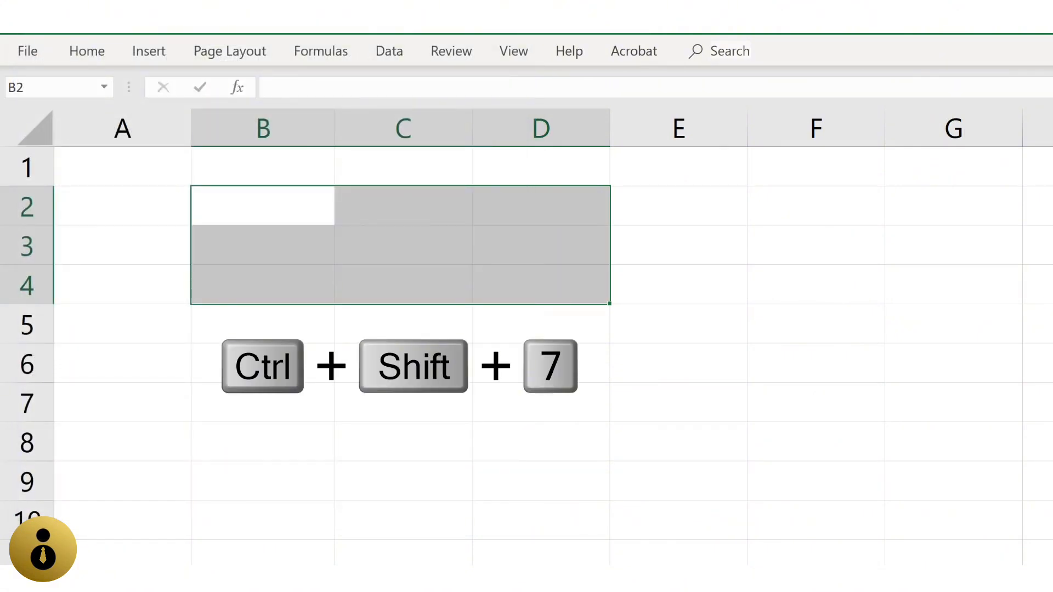
key(Down)
key(Down)
key(Down)
key(Down)
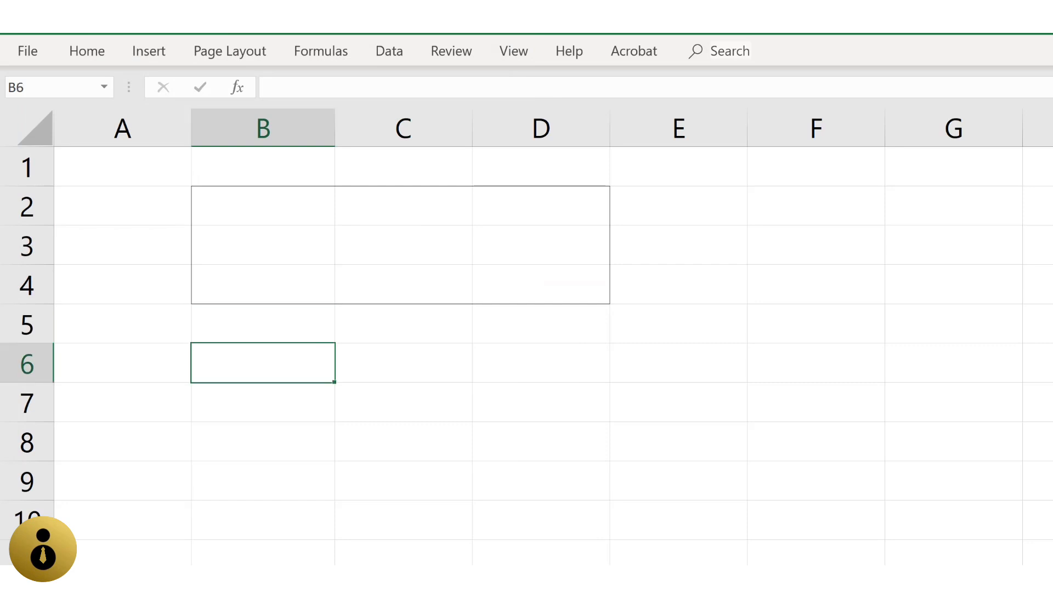
Step: Remove all borders from cells B2:D4
key(Up)
key(Up)
key(Up)
key(Up)
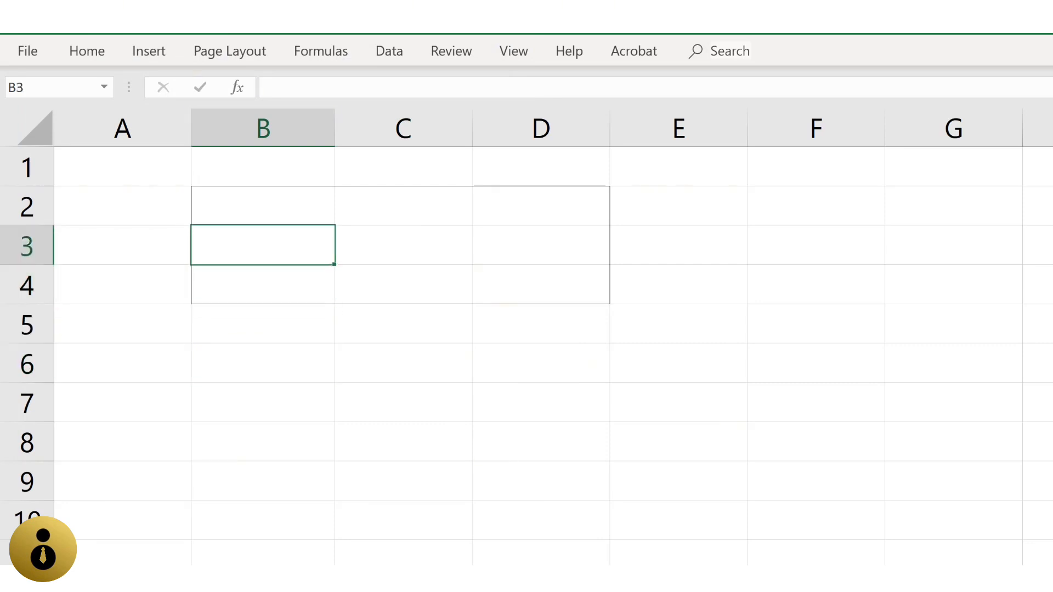
key(shift+Right)
key(shift+Down)
key(shift+Down)
key(shift+Right)
key(ctrl+shift+minus)
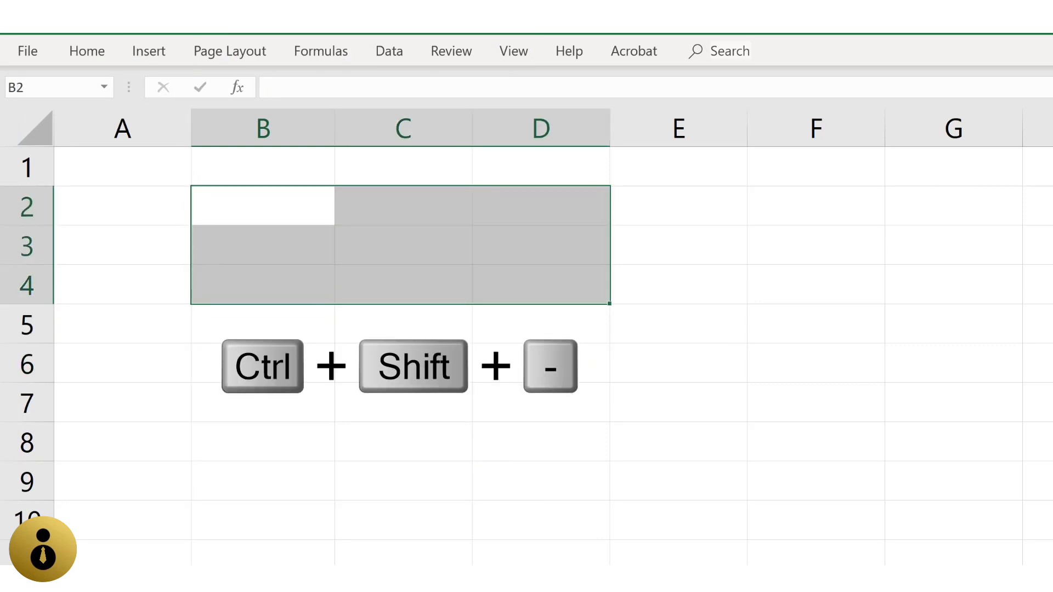
key(Down)
key(Down)
key(Down)
key(Down)
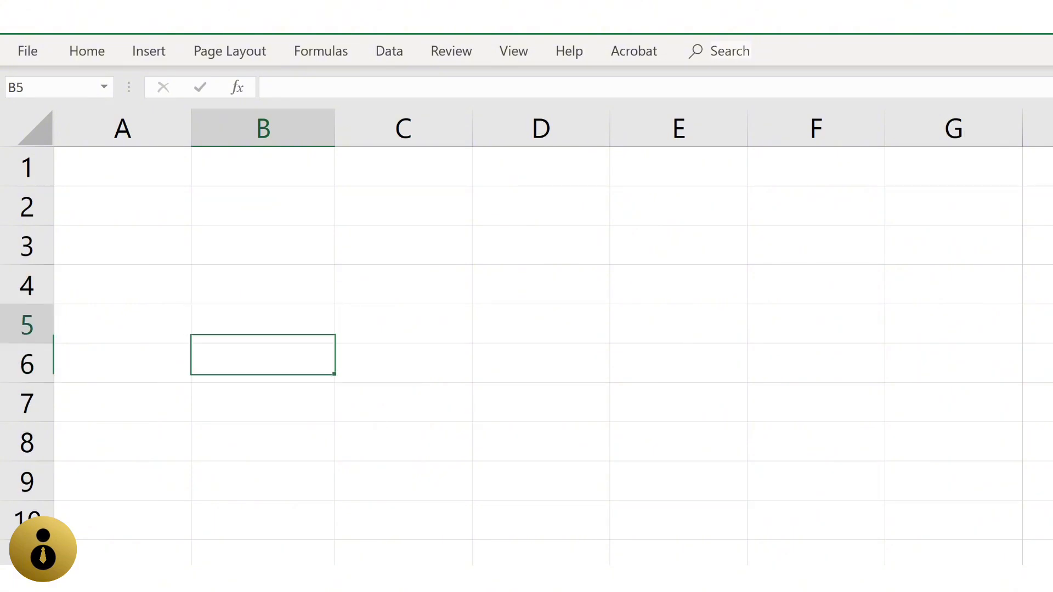
Step: Try a medium dashed outline border around cells B2:D5
key(Up)
key(Up)
key(Up)
key(Up)
key(shift+Down)
key(shift+Down)
key(shift+Down)
key(shift+Right)
key(shift+Right)
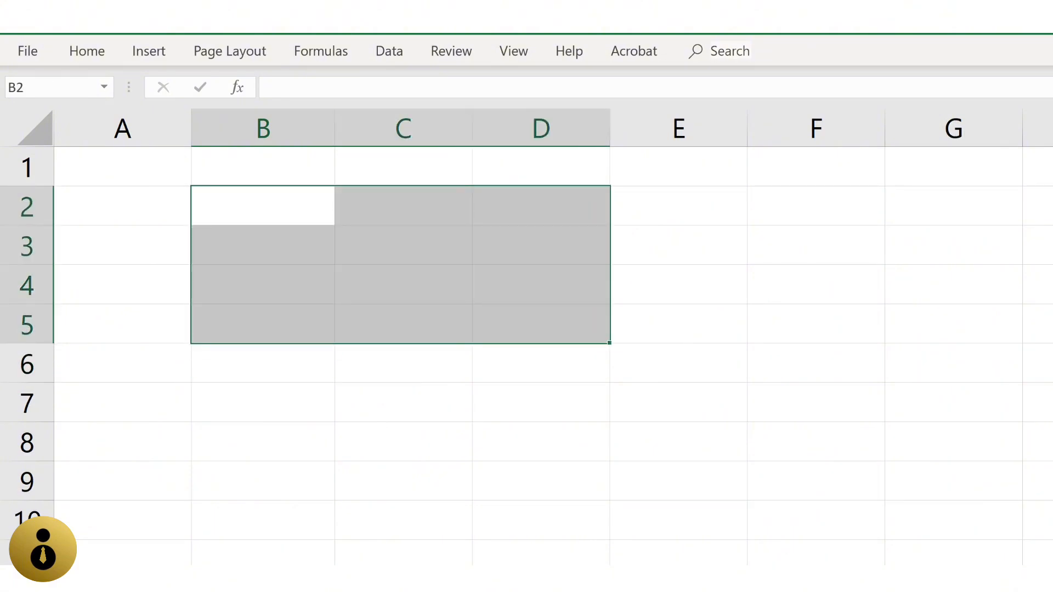
key(ctrl+1)
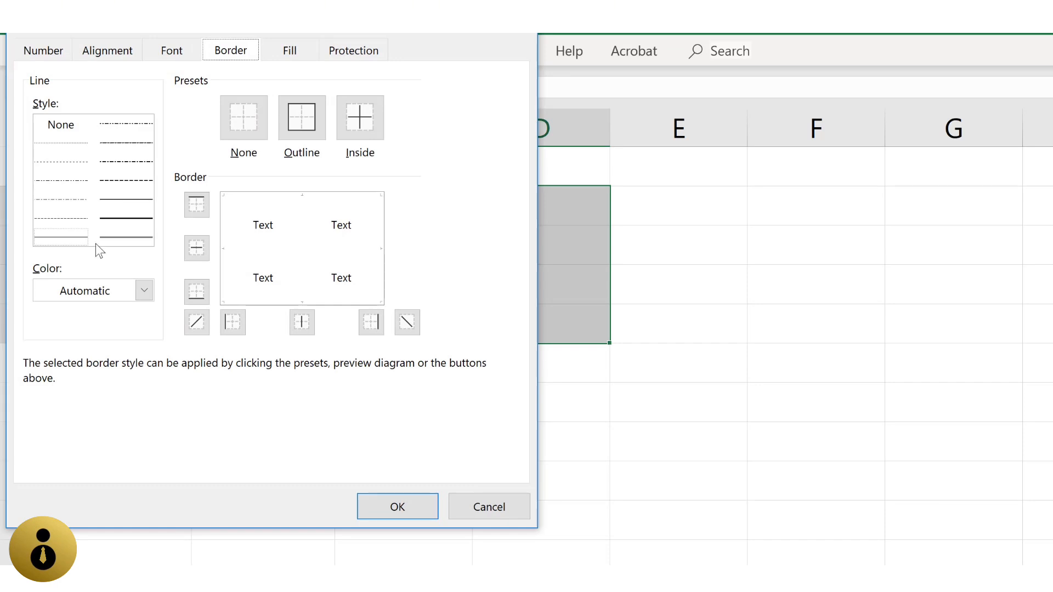
click(140, 183)
click(301, 116)
click(391, 500)
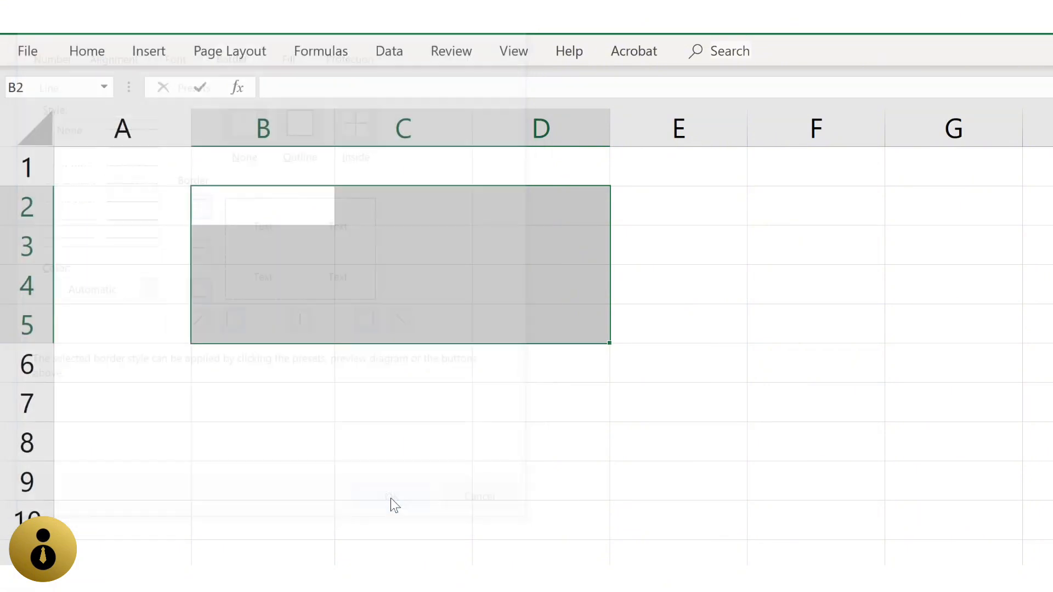
key(Down)
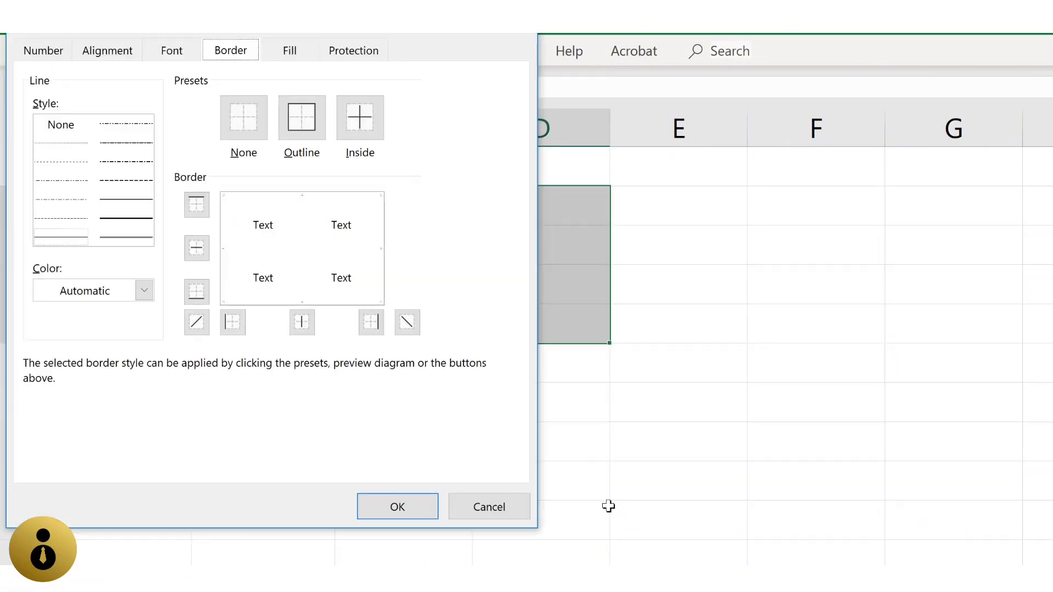
Step: Try thin horizontal borders between the rows of B2:D5 and undo them
click(197, 249)
key(Return)
key(Down)
key(Down)
key(Down)
key(Down)
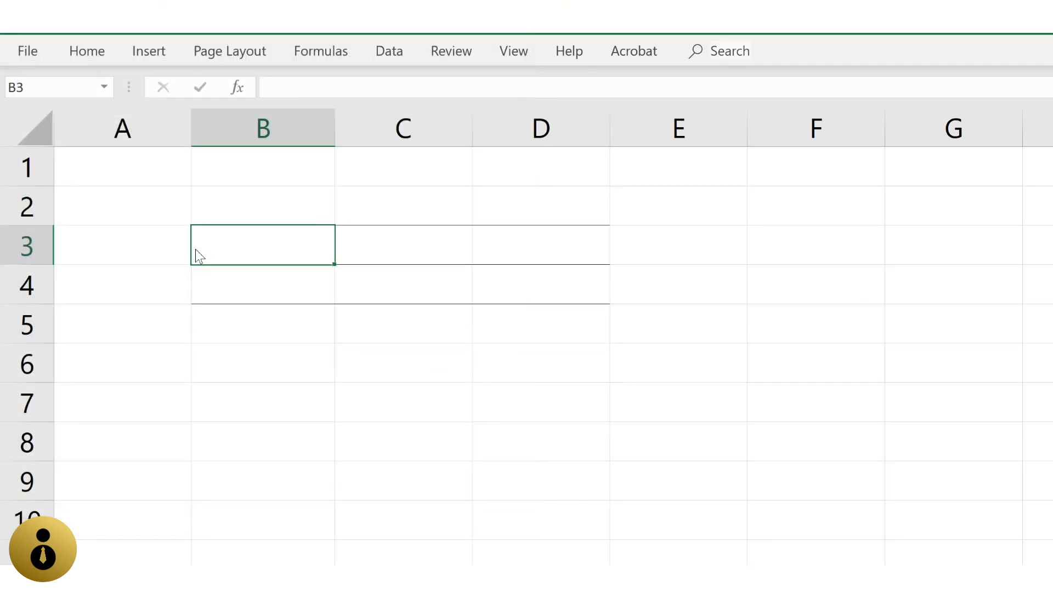
key(Down)
key(ctrl+z)
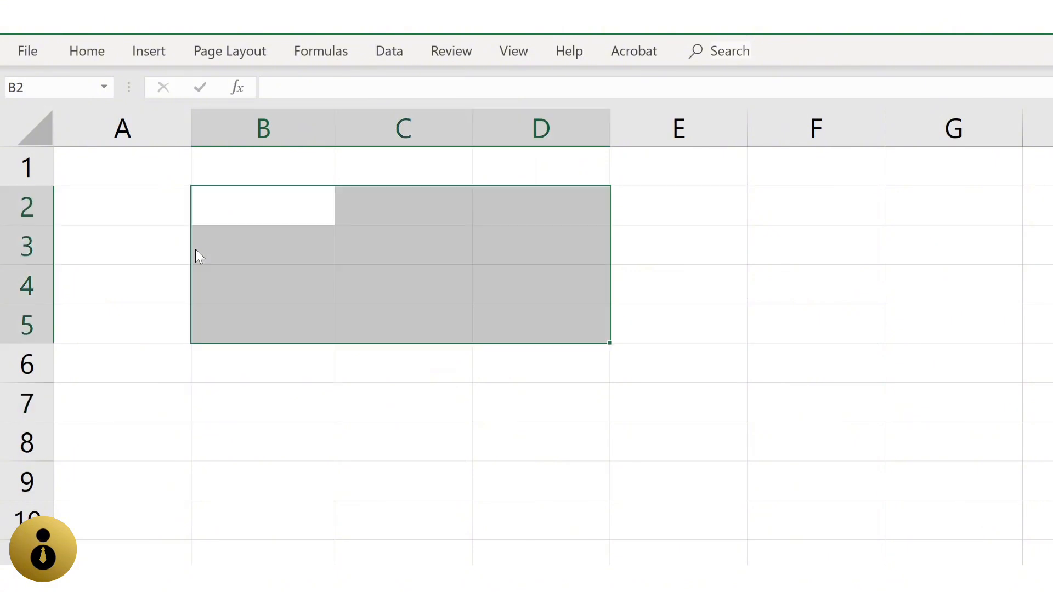
Step: Apply thin downward-sloping diagonal borders to every cell in B2:D5
key(ctrl+1)
click(408, 323)
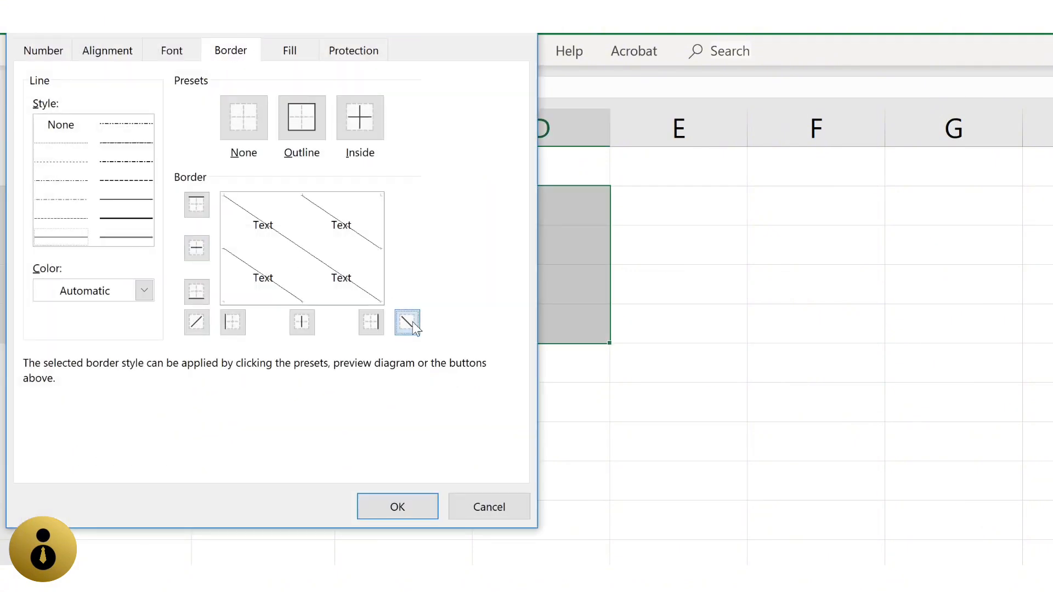
click(400, 506)
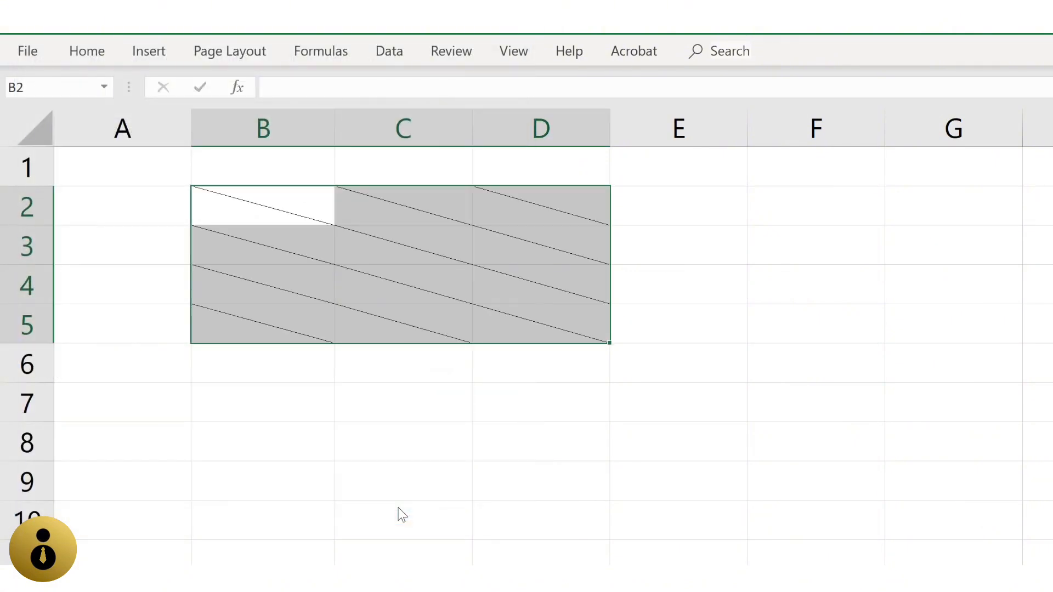
Step: Examine the medium and thick line styles and the line colour options in the border settings for B2:D5, and close them without applying changes
key(ctrl+1)
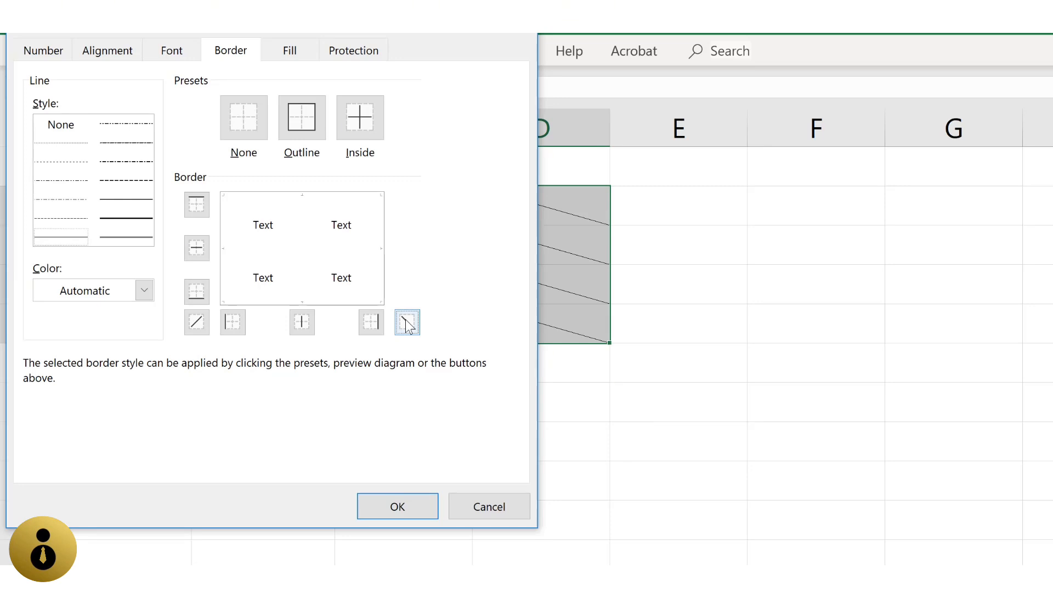
click(145, 224)
click(140, 201)
click(133, 221)
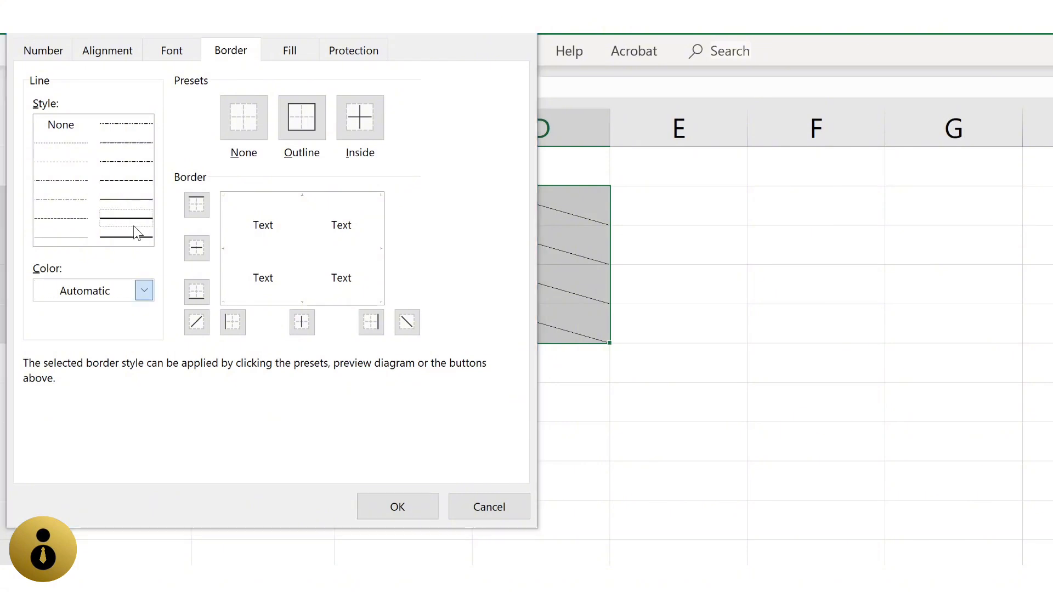
click(145, 291)
key(Escape)
key(Escape)
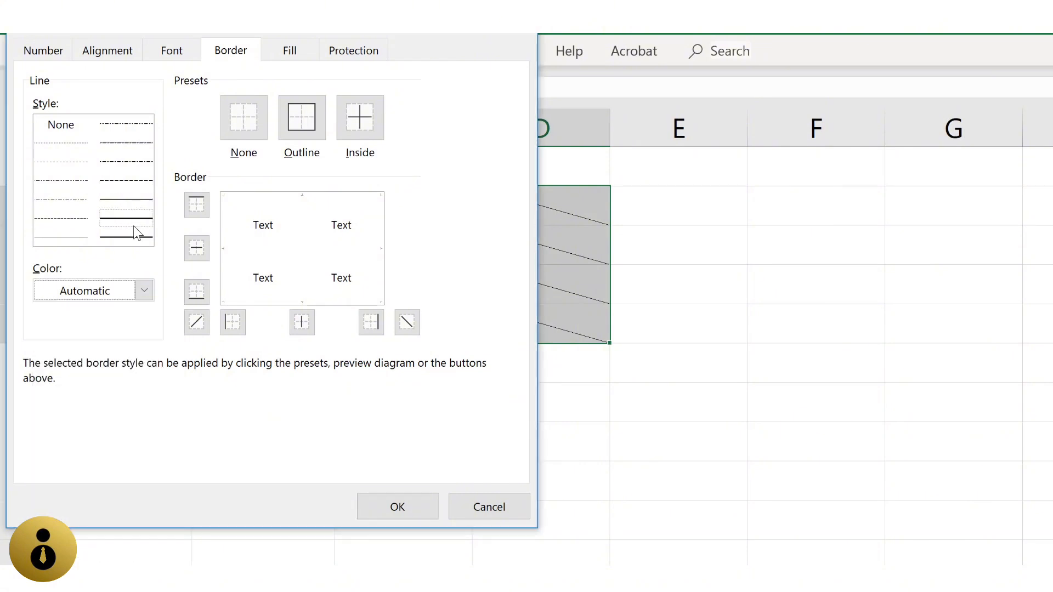